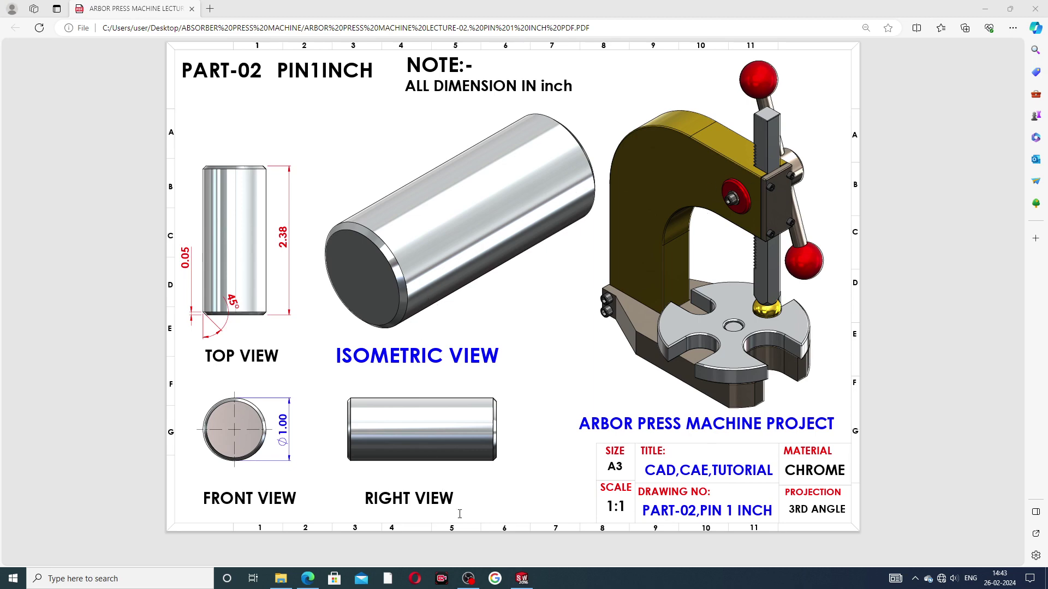
Switch to SOLIDWORKS to view the finished chamfered chrome pin in Part3
click(522, 578)
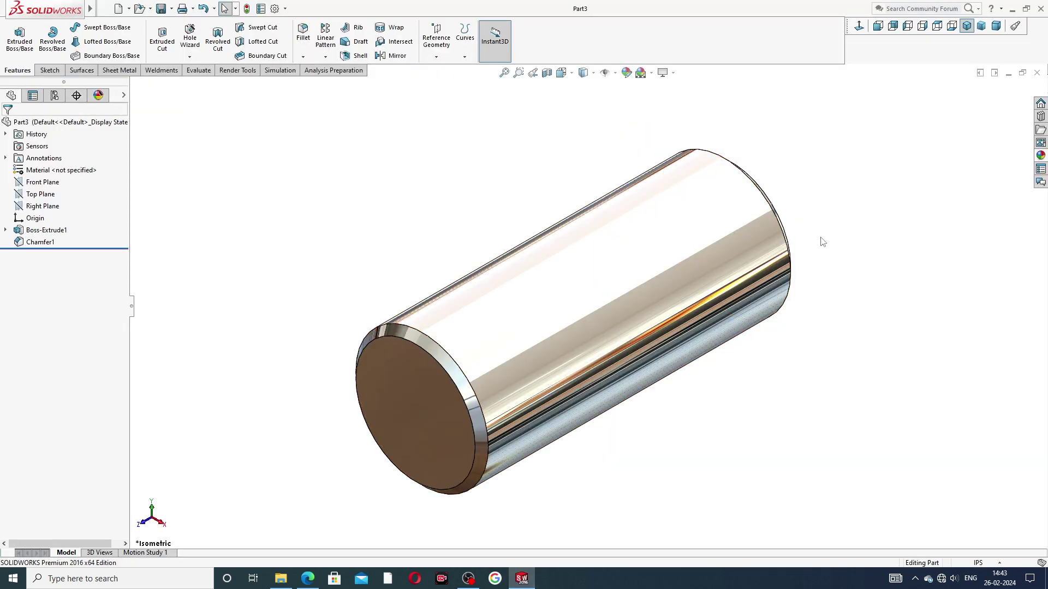
Orbit and zoom around the chrome pin, restore isometric view, then return to the drawing PDF
mouse_move(823, 241)
middle_down()
mouse_move(833, 283)
mouse_move(772, 293)
mouse_move(830, 308)
middle_up()
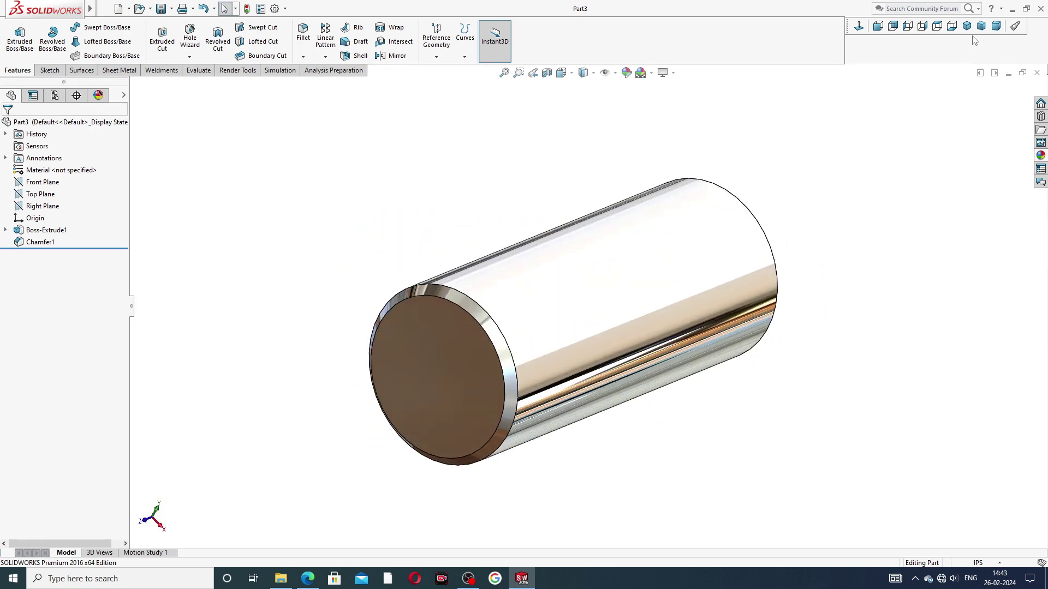
mouse_move(823, 171)
middle_down()
mouse_move(770, 201)
mouse_move(610, 204)
mouse_move(753, 213)
mouse_move(734, 187)
mouse_move(769, 205)
mouse_move(724, 218)
middle_up()
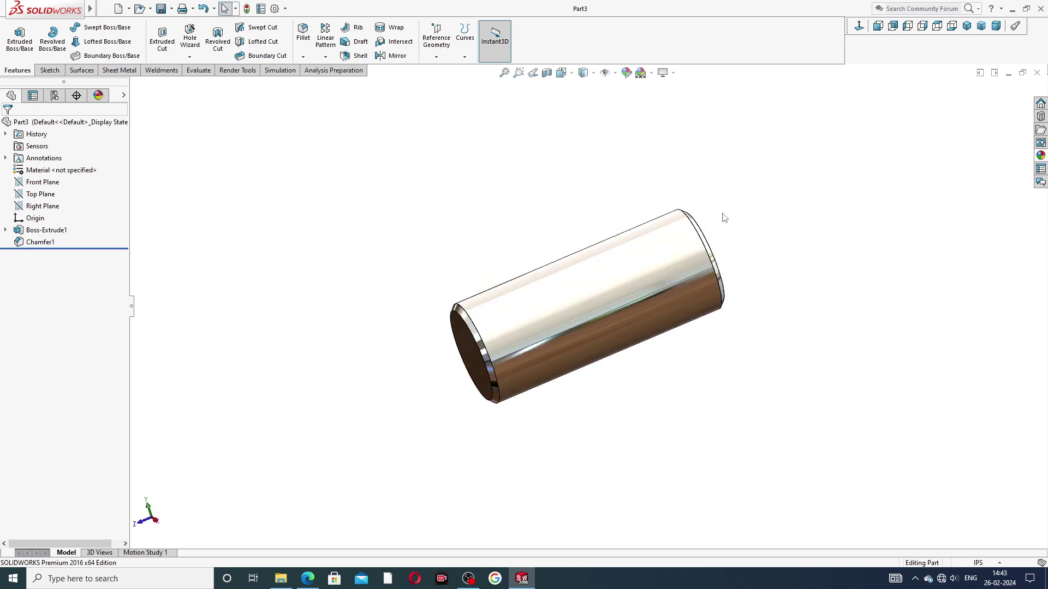
scroll(641, 250, down, 2)
scroll(603, 342, down, 2)
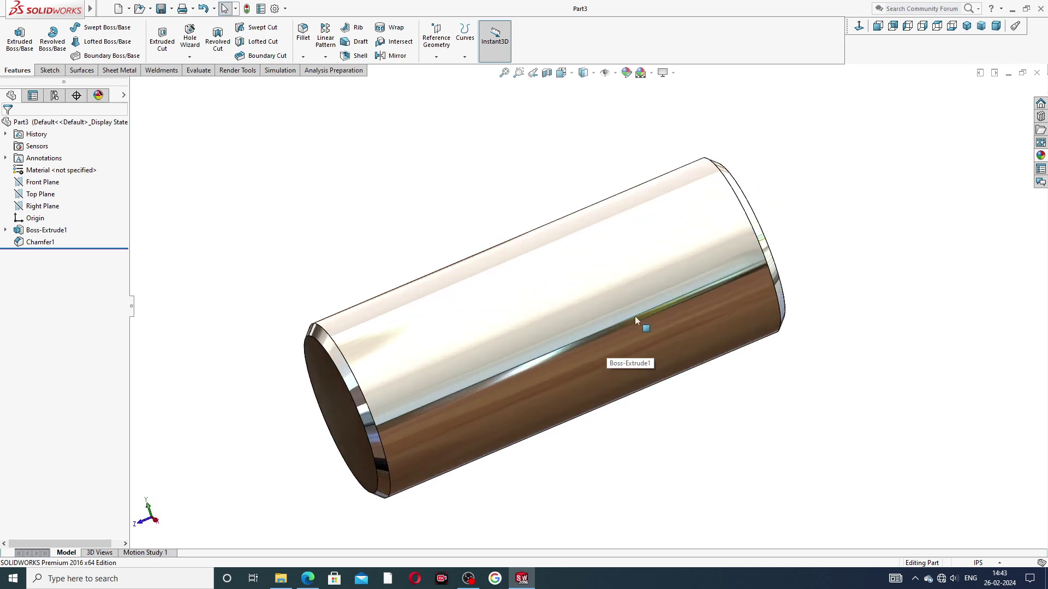
mouse_move(634, 316)
middle_down()
mouse_move(802, 276)
mouse_move(802, 234)
mouse_move(806, 257)
mouse_move(510, 333)
middle_up()
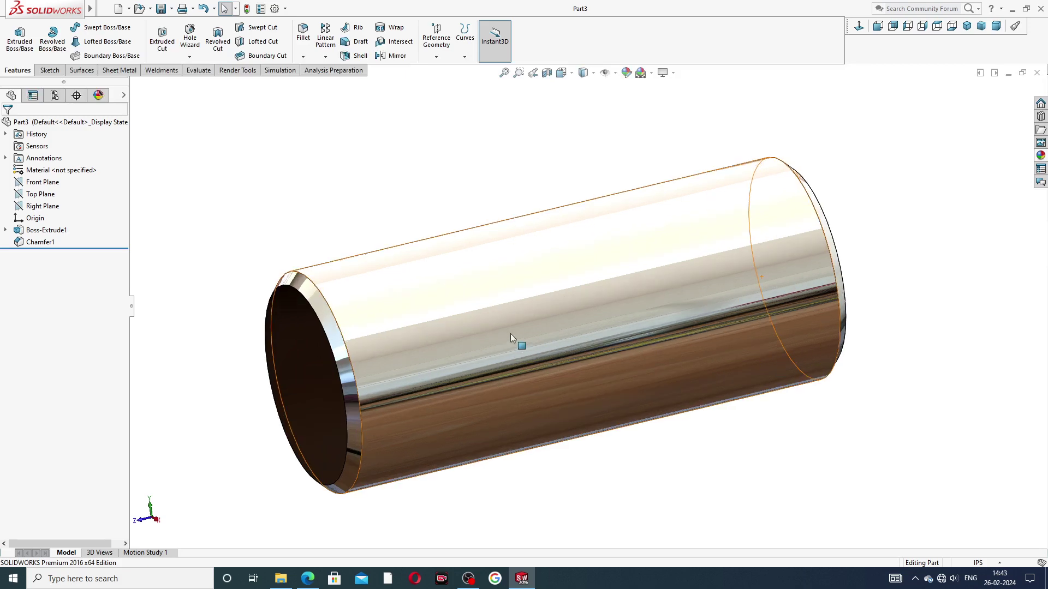
scroll(527, 341, up, 2)
scroll(556, 403, down, 2)
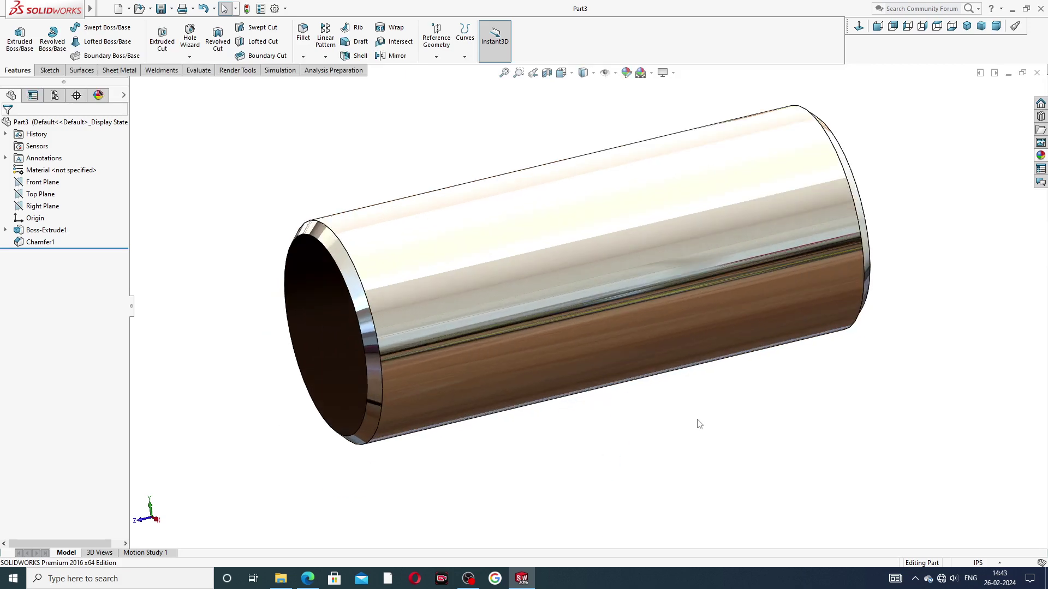
click(966, 26)
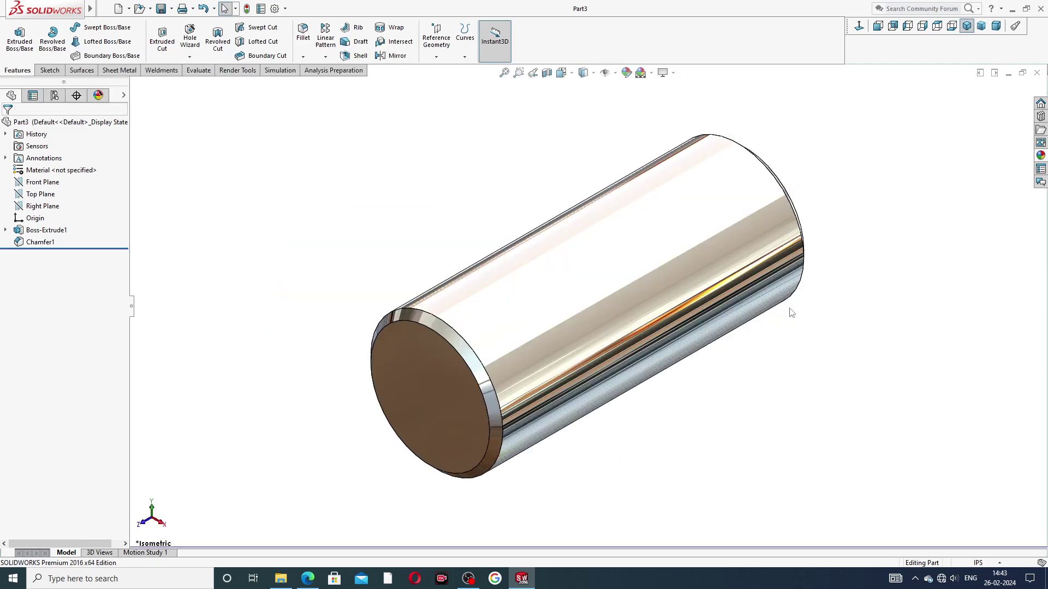
click(308, 579)
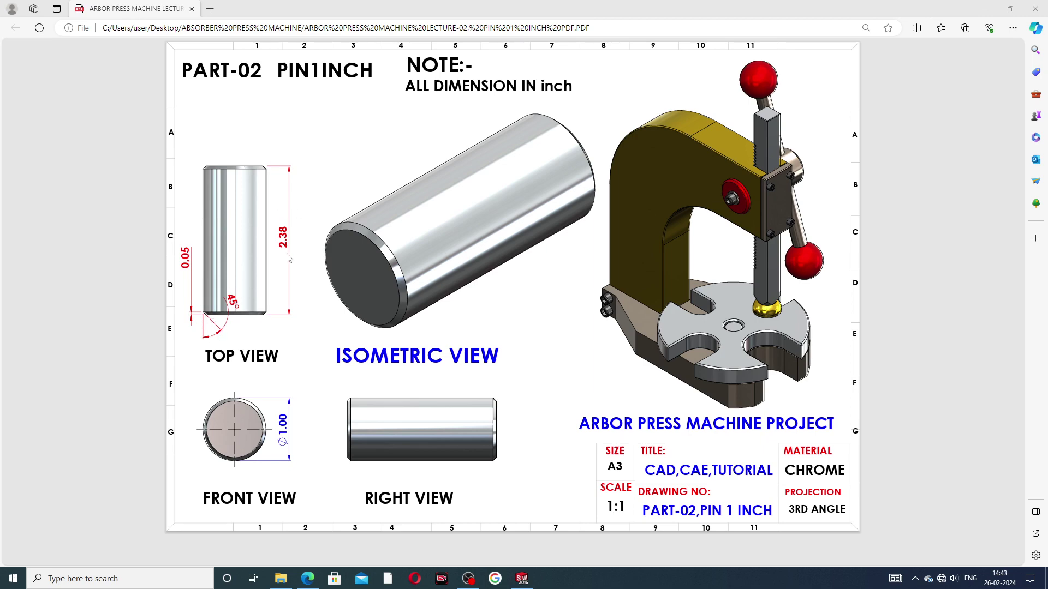
Close the finished Part3 and create a new part document
click(522, 580)
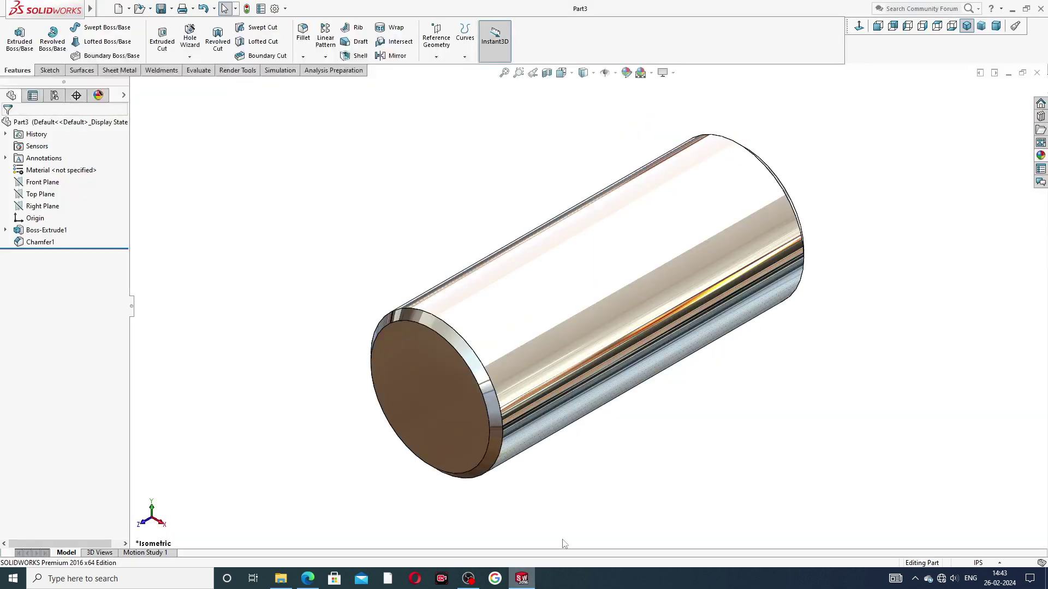
click(1037, 72)
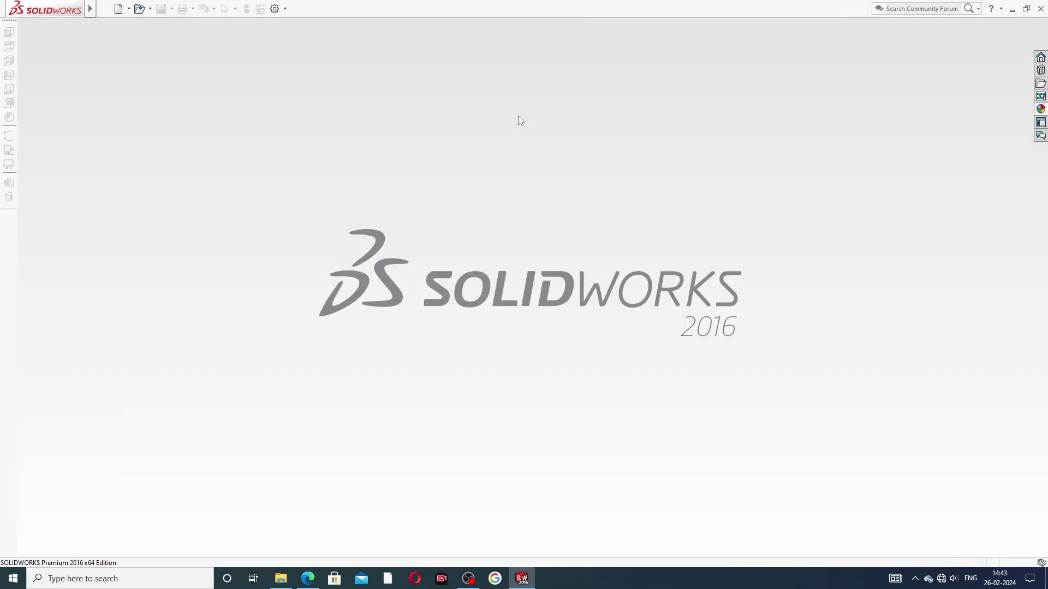
click(118, 8)
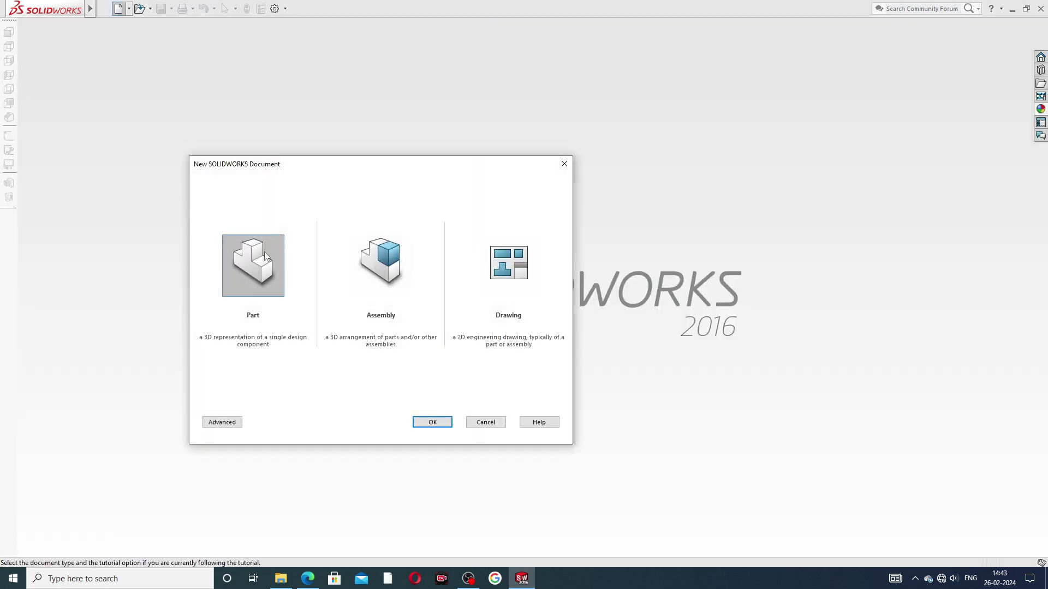
click(432, 422)
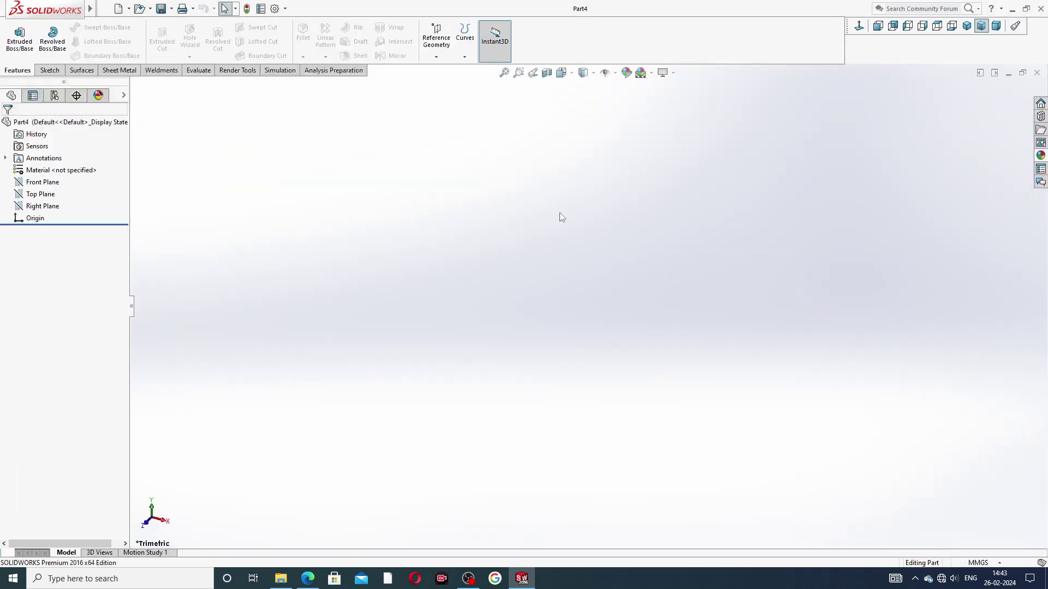
Apply the Plain White scene and set the part units to IPS
click(651, 72)
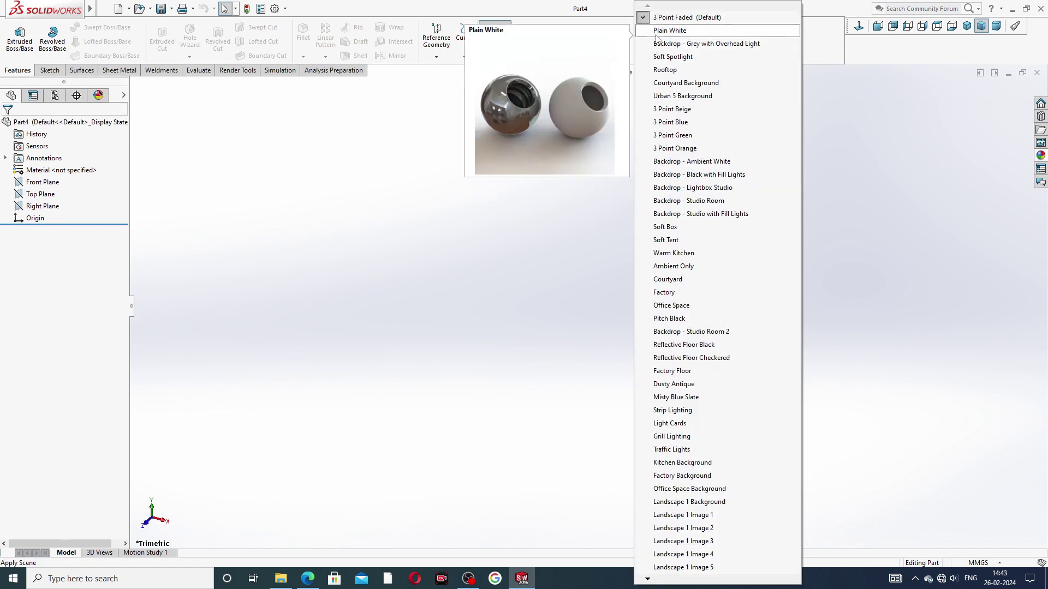
click(657, 33)
click(664, 72)
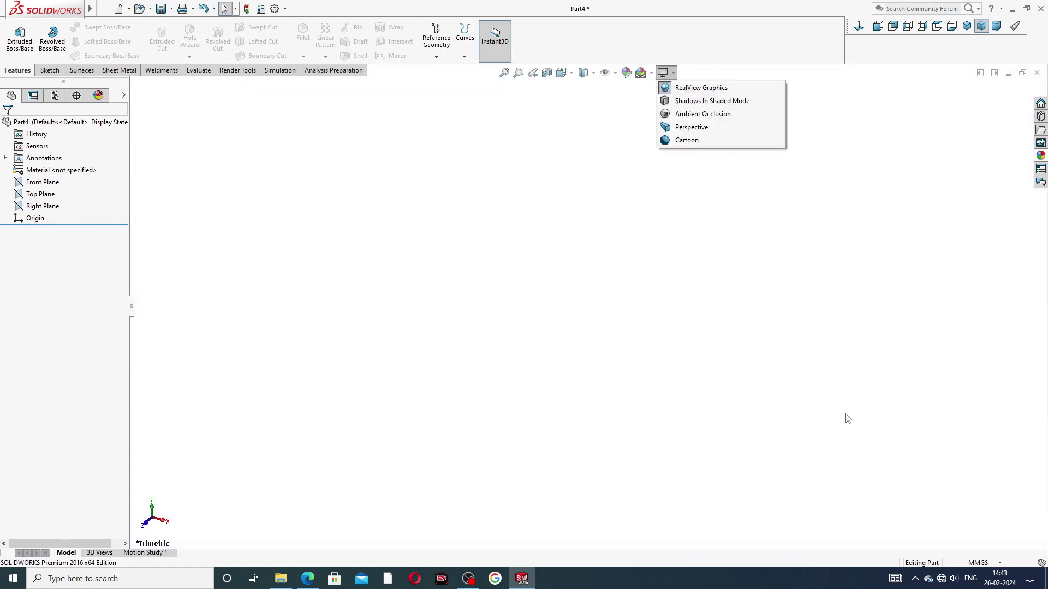
click(973, 569)
click(959, 530)
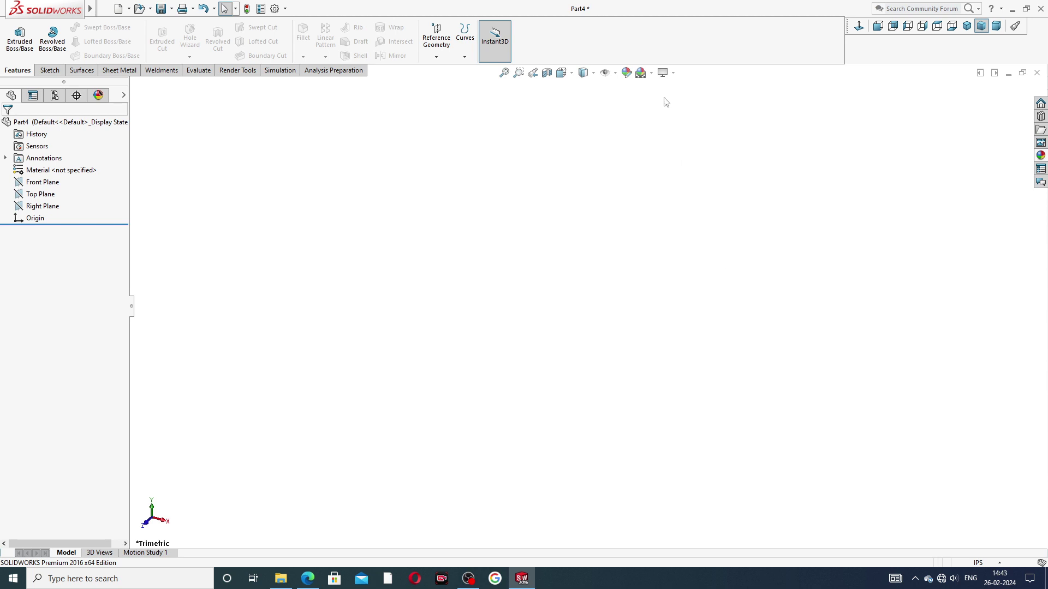
Raise the document's shaded image quality to High in Document Properties
click(274, 8)
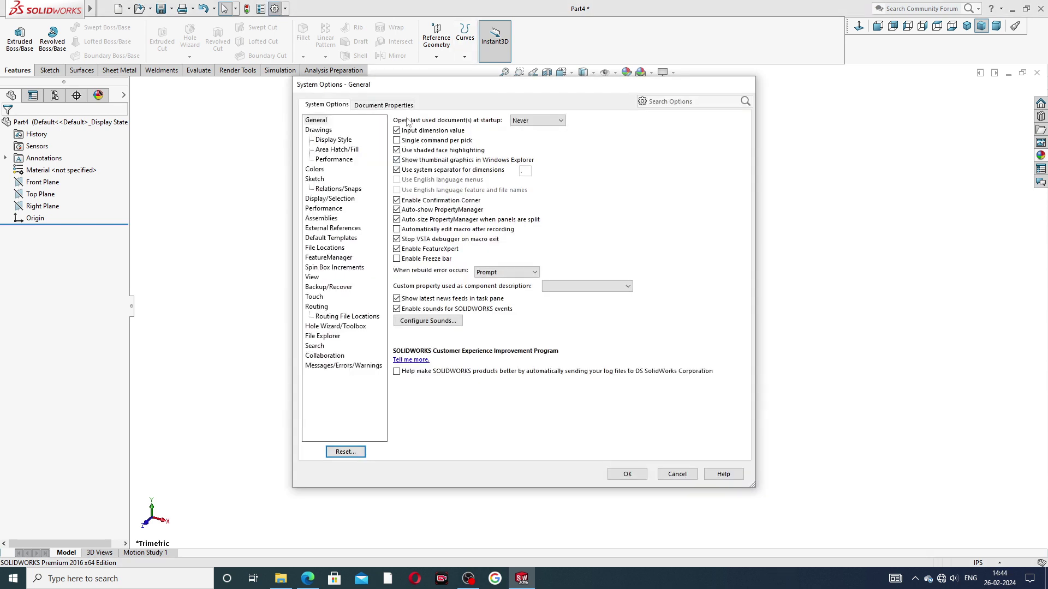
click(407, 106)
click(334, 229)
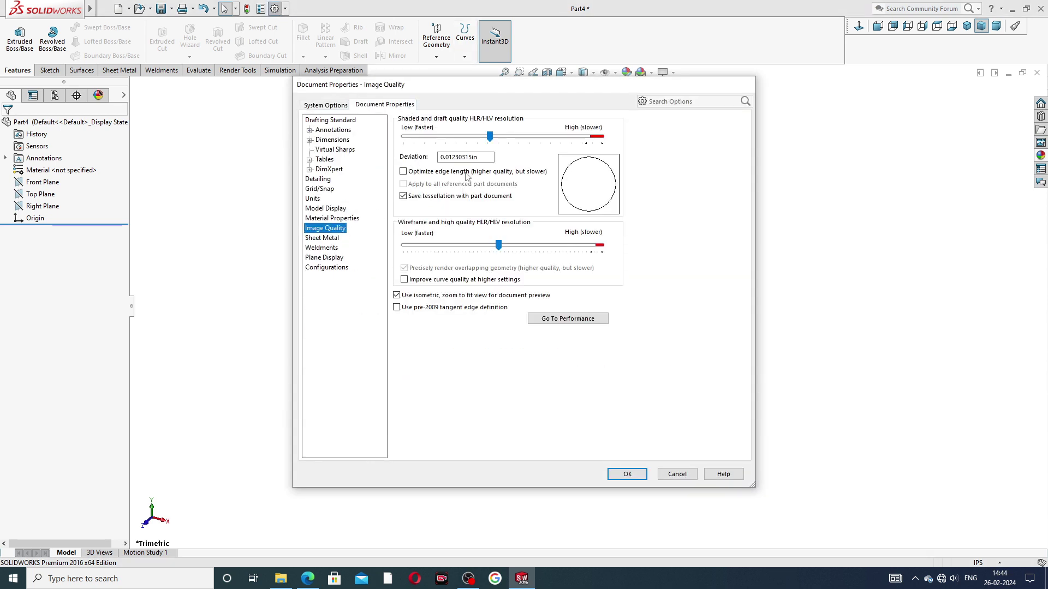
drag(490, 137, 601, 136)
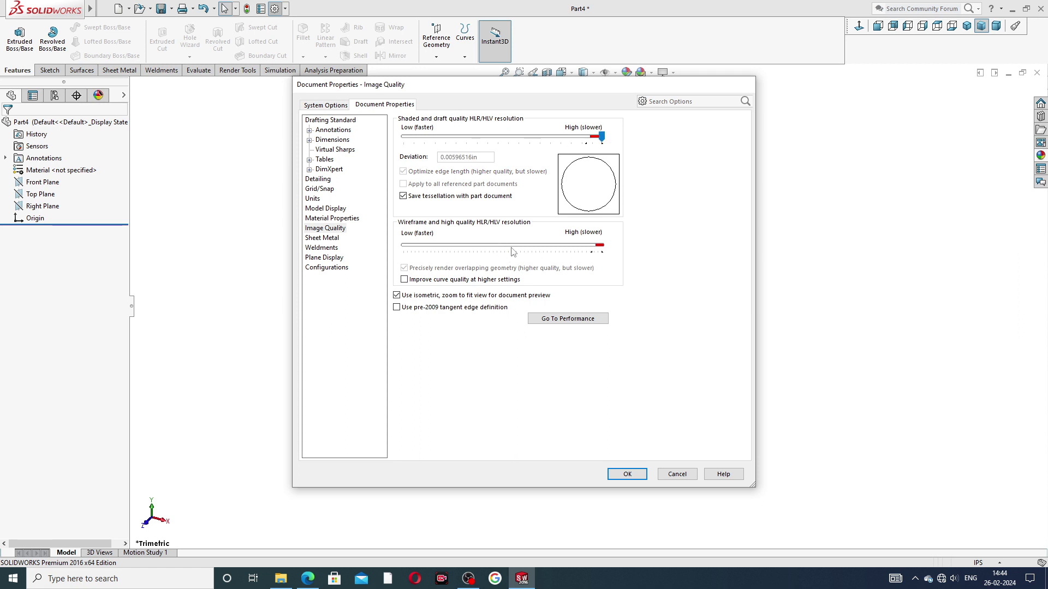
click(627, 474)
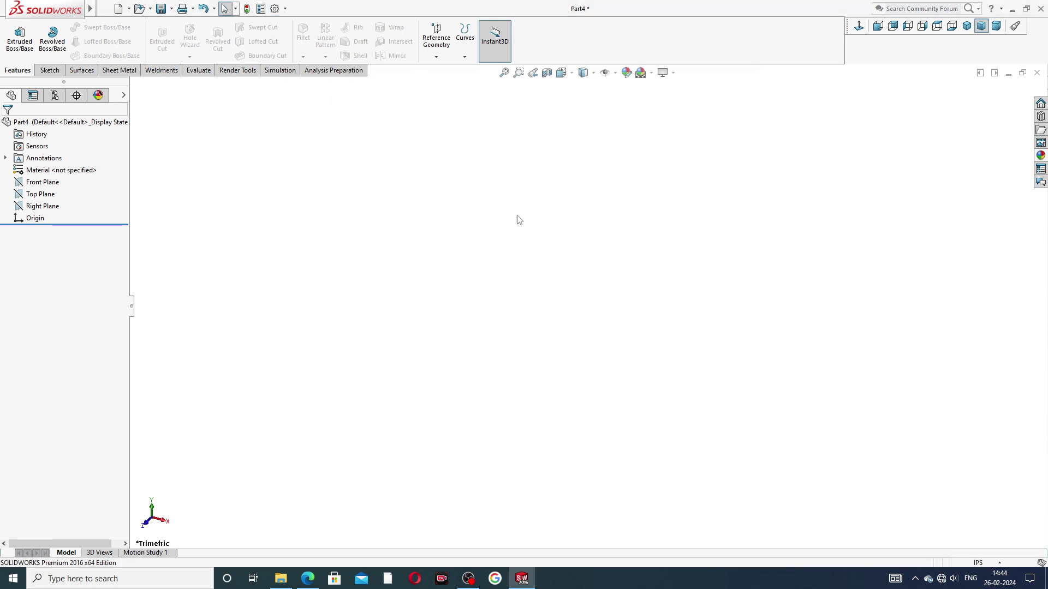
Sketch a circle on the Front Plane centred on the origin
click(42, 182)
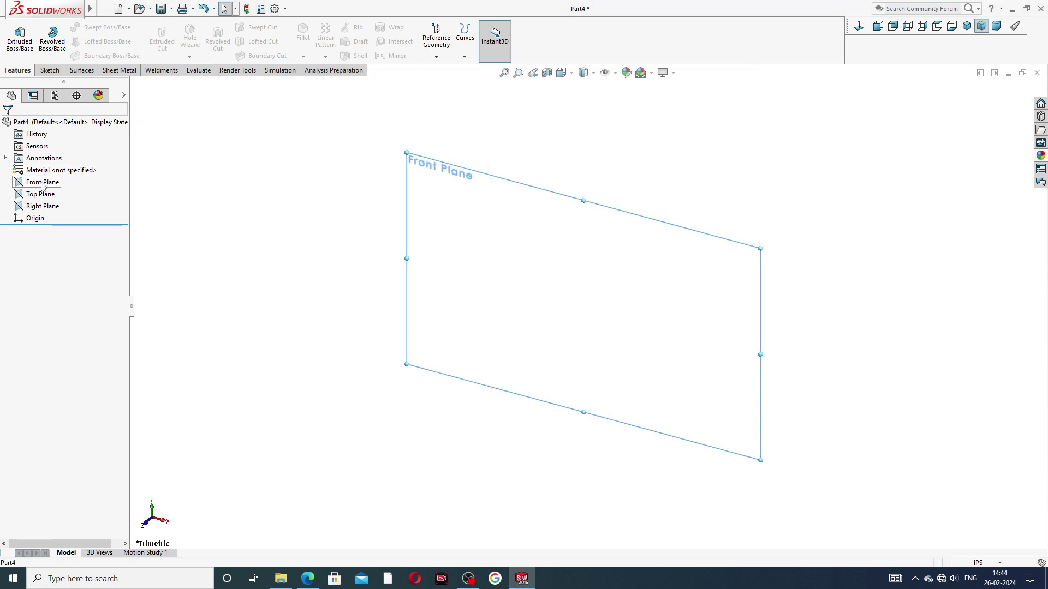
click(50, 174)
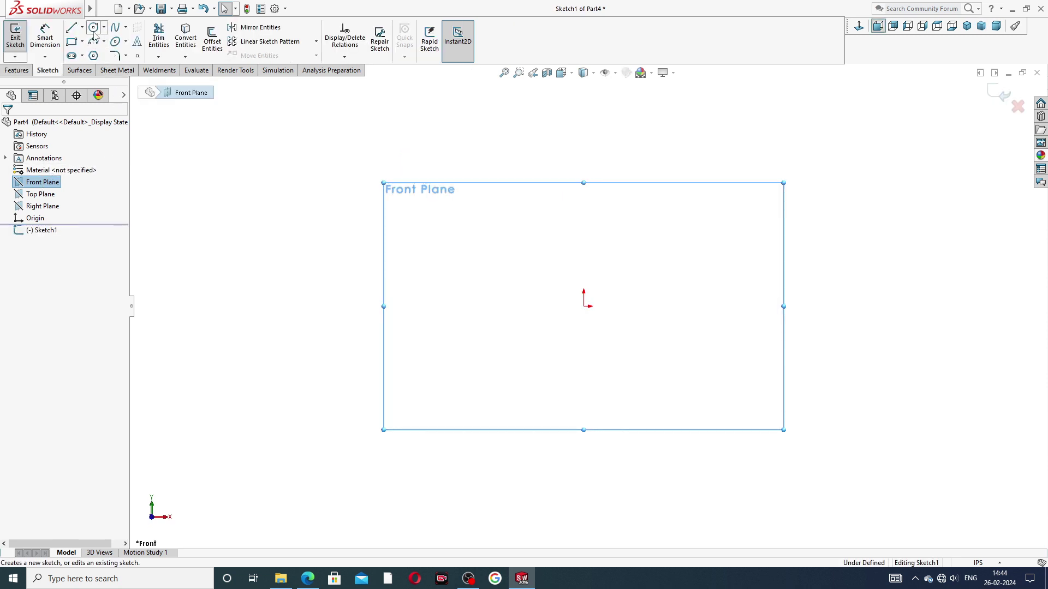
click(94, 27)
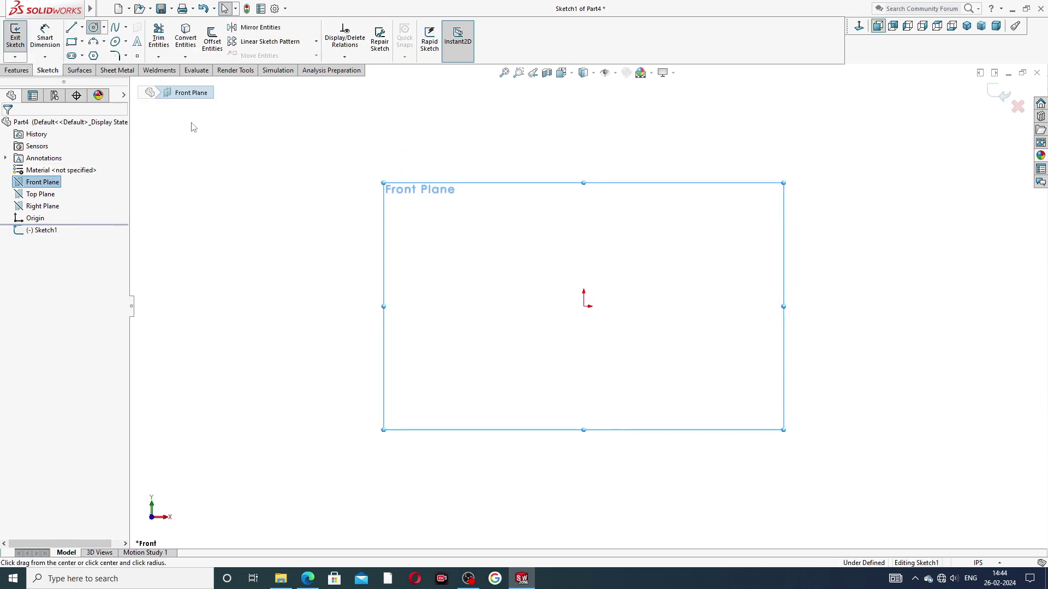
click(584, 306)
click(650, 236)
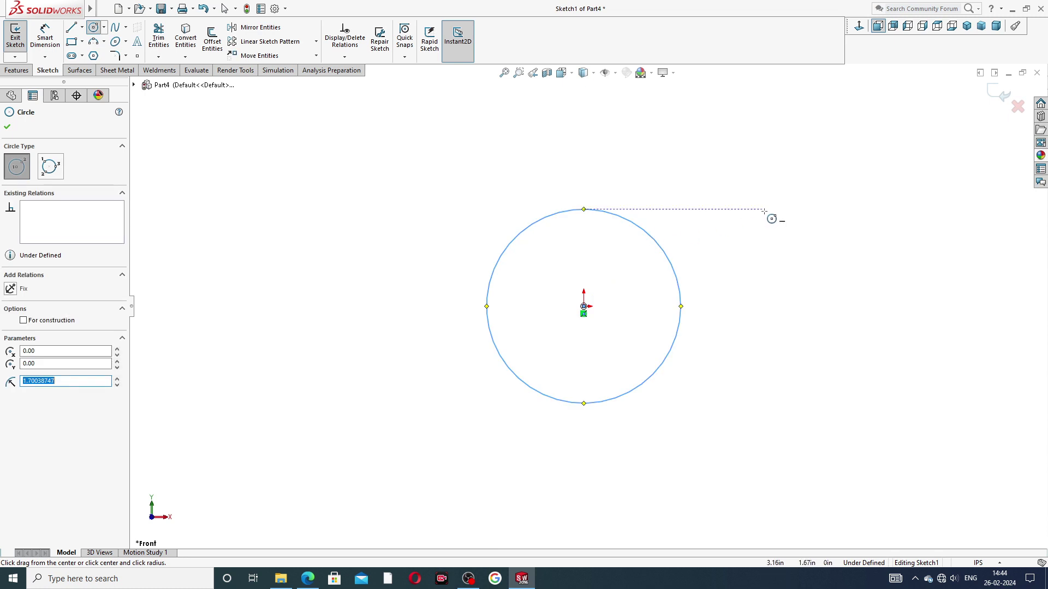
right_click(772, 218)
click(790, 221)
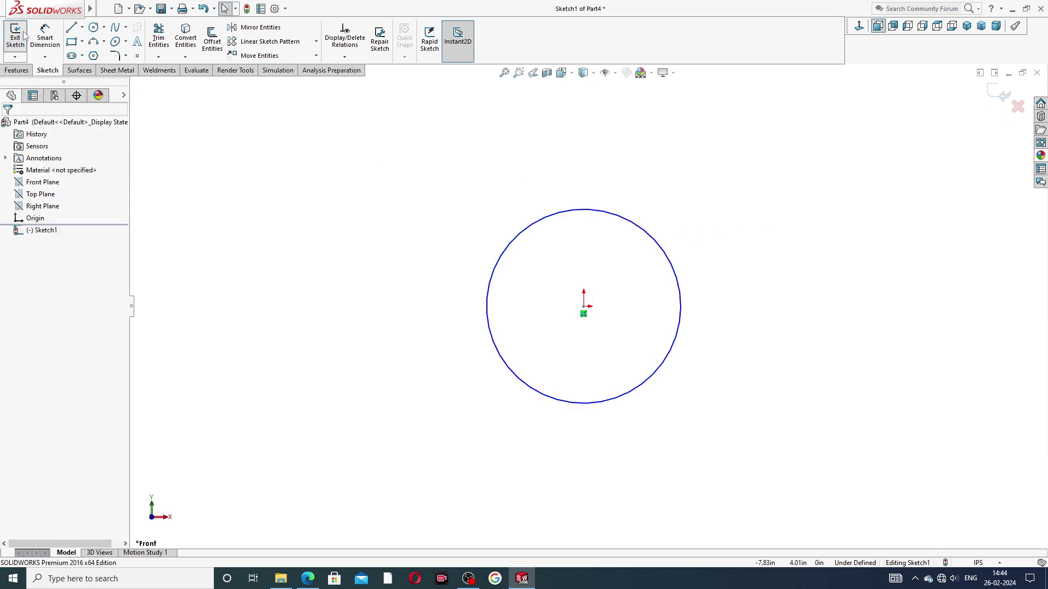
Dimension the circle's diameter to 1.00 in, fully defining the sketch
click(45, 37)
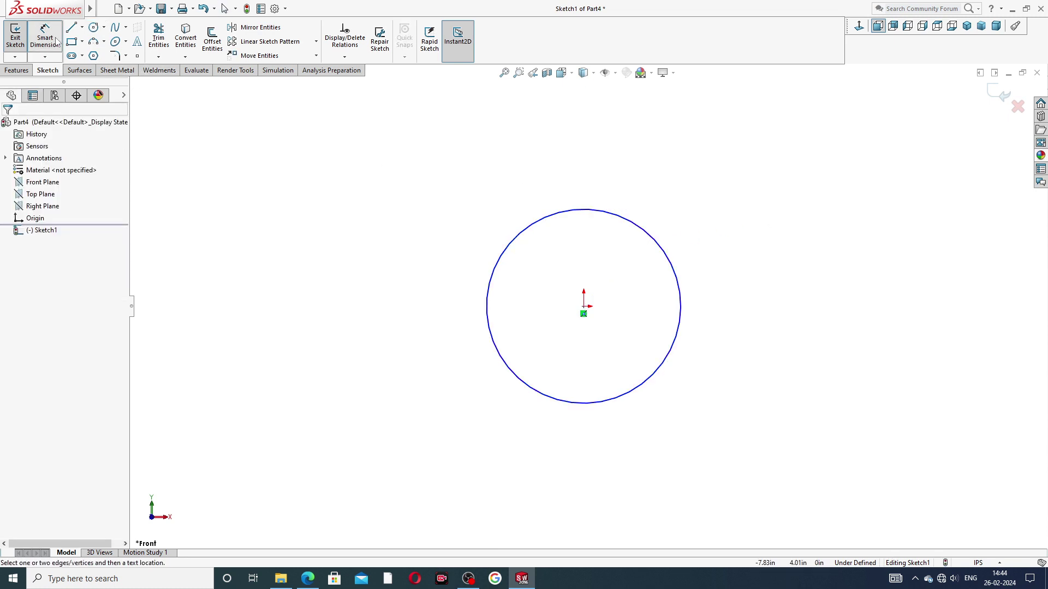
click(572, 211)
click(582, 188)
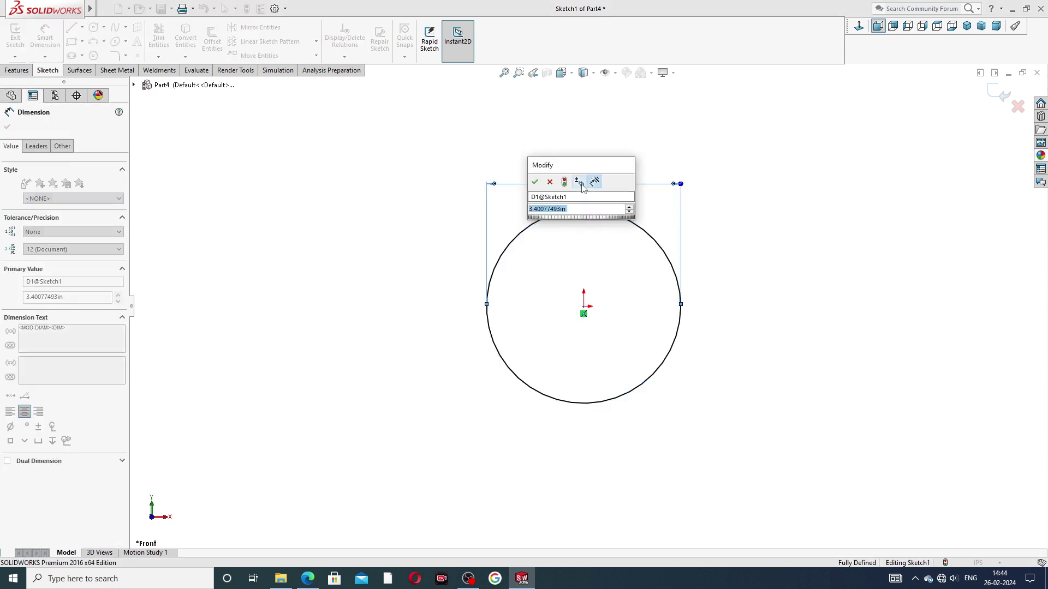
text(1)
key(Return)
click(732, 234)
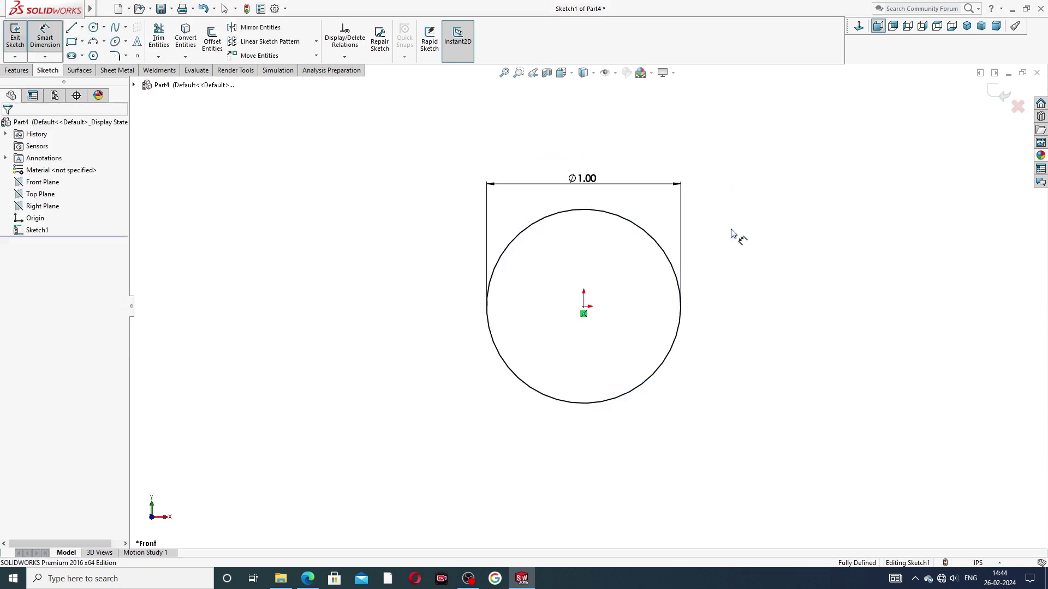
drag(588, 180, 589, 174)
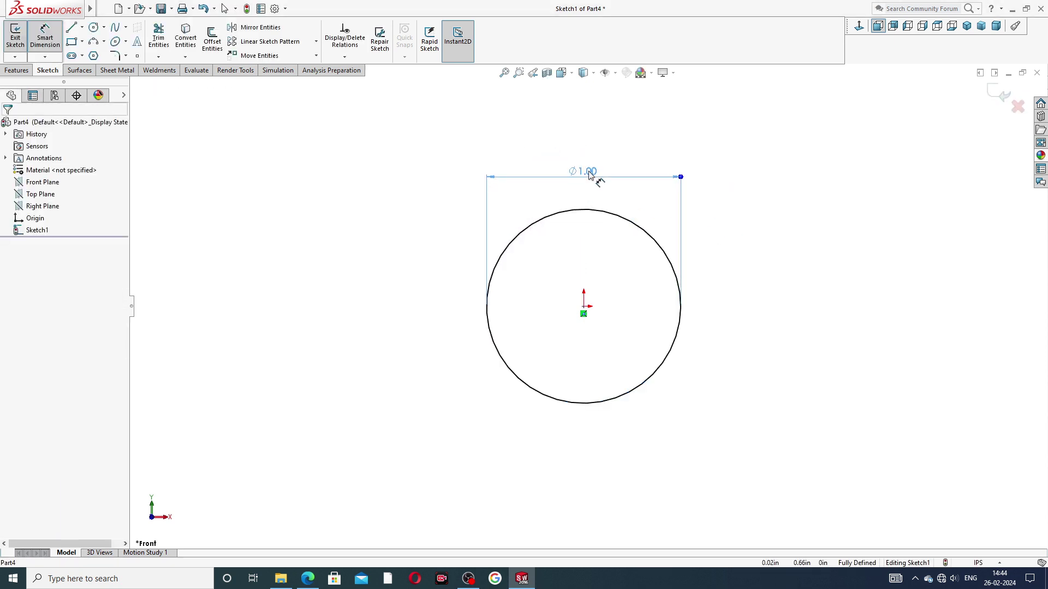
right_click(761, 183)
click(792, 162)
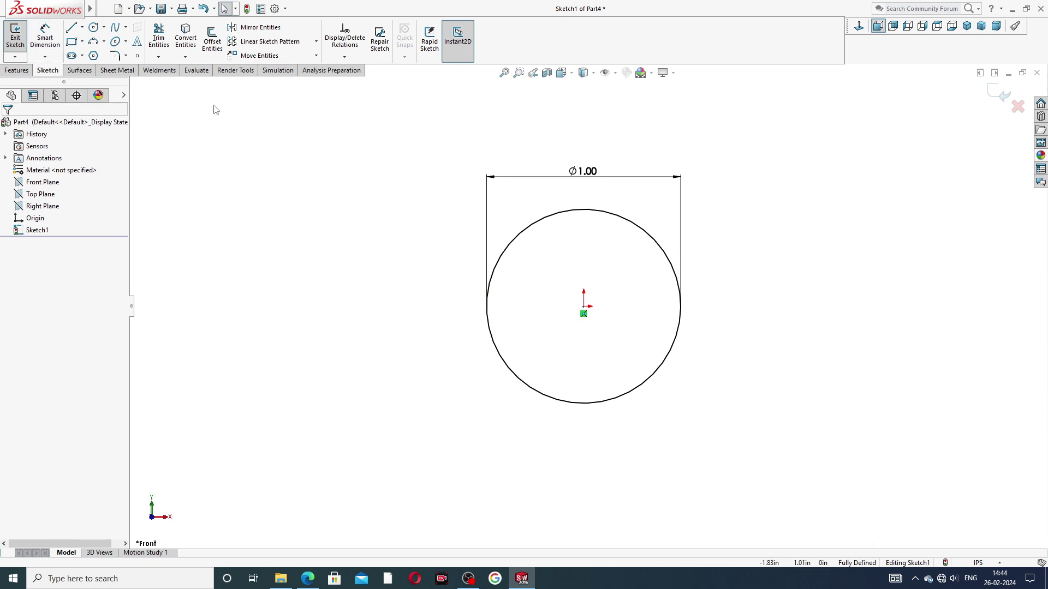
click(17, 70)
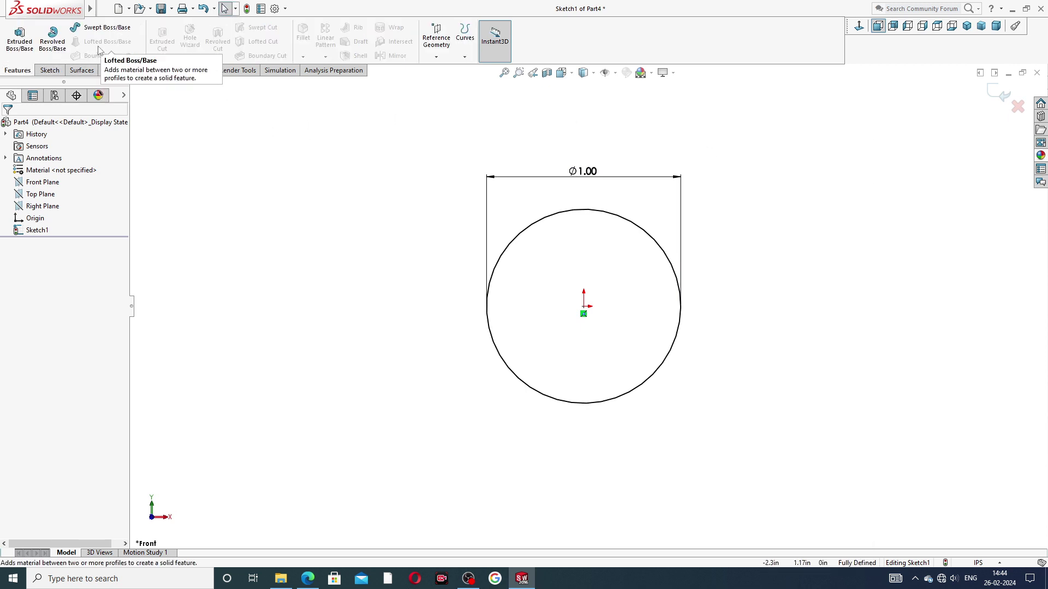
Extrude the Ø1.00 circle blind 2.38 in to create Boss-Extrude1
click(19, 38)
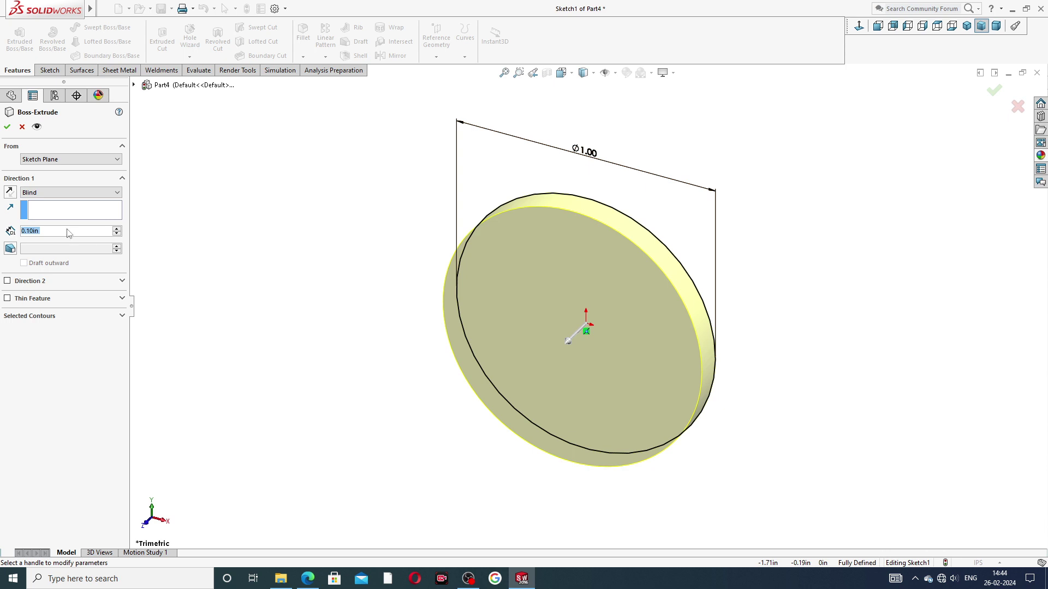
text(2.)
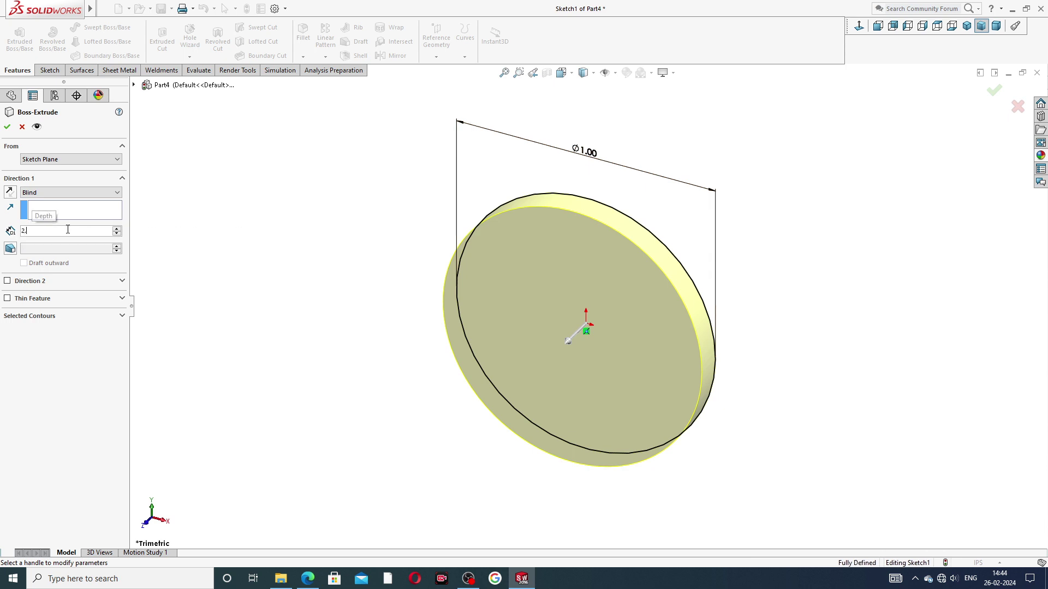
text(38)
key(Return)
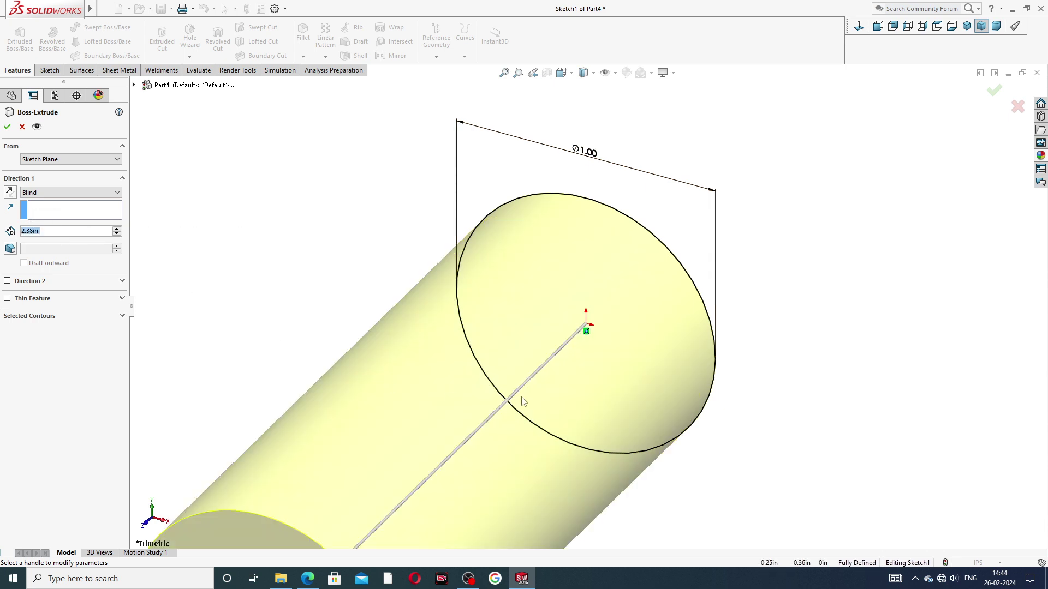
scroll(525, 398, up, 2)
scroll(507, 428, up, 1)
middle_drag(507, 429, 492, 418)
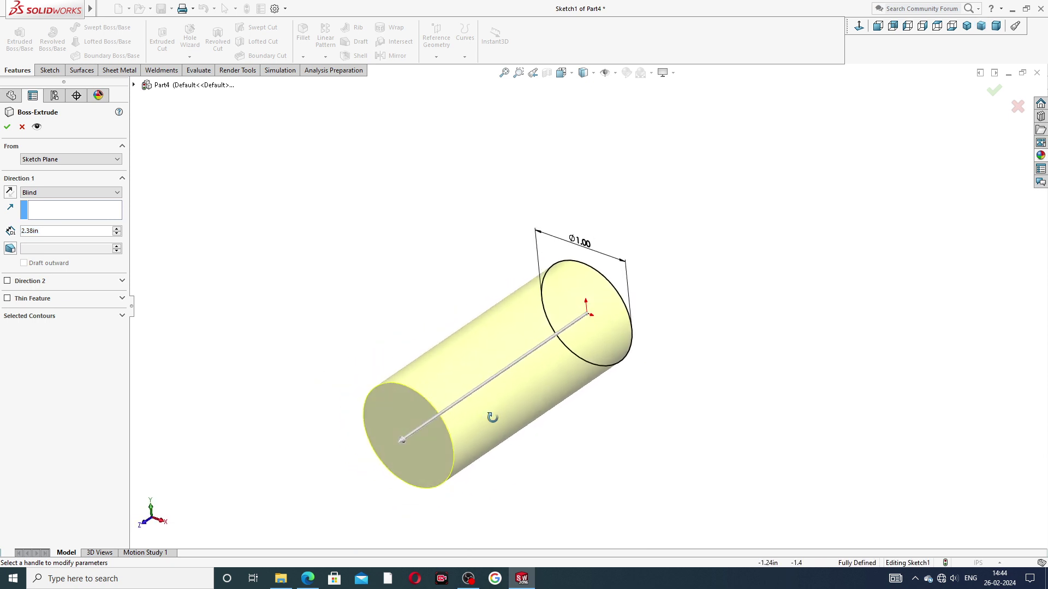
scroll(477, 427, down, 2)
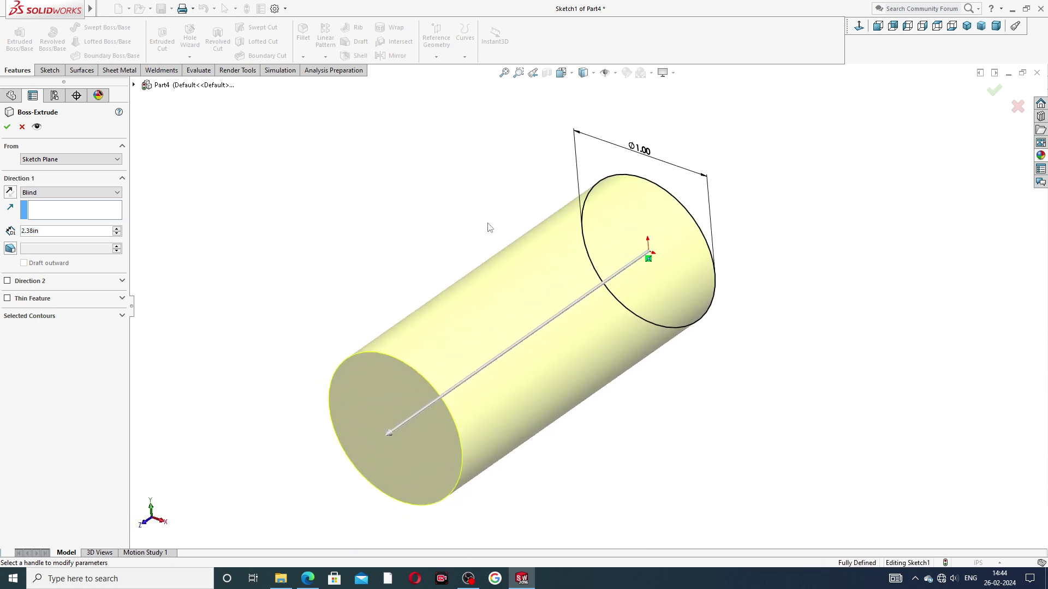
click(7, 126)
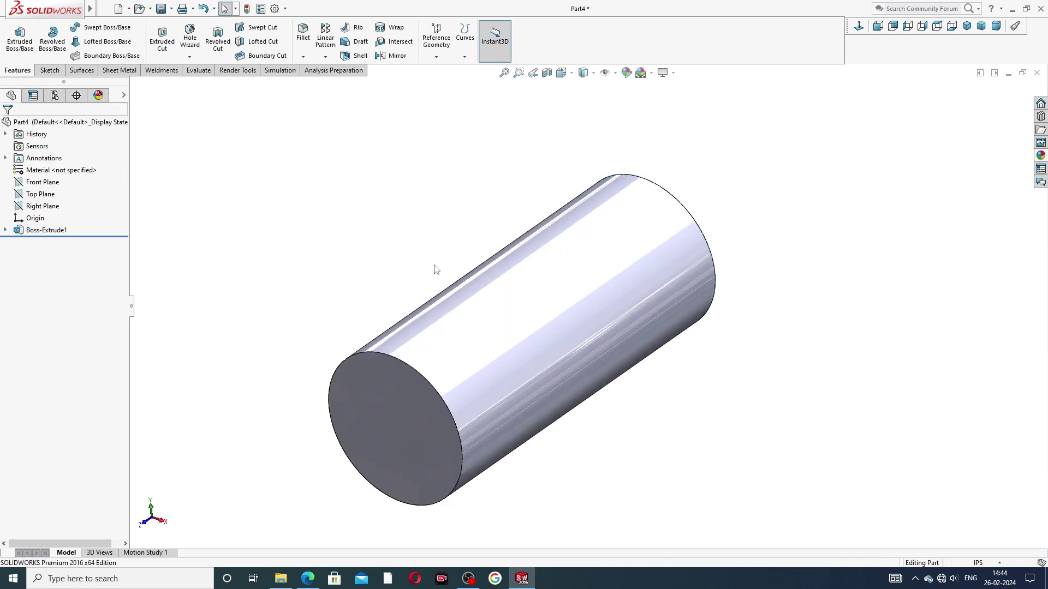
mouse_move(435, 269)
middle_down()
mouse_move(348, 198)
mouse_move(452, 260)
mouse_move(363, 265)
mouse_move(409, 296)
middle_up()
Start an angle-distance chamfer at 0.05 in, then check the drawing PDF
click(309, 57)
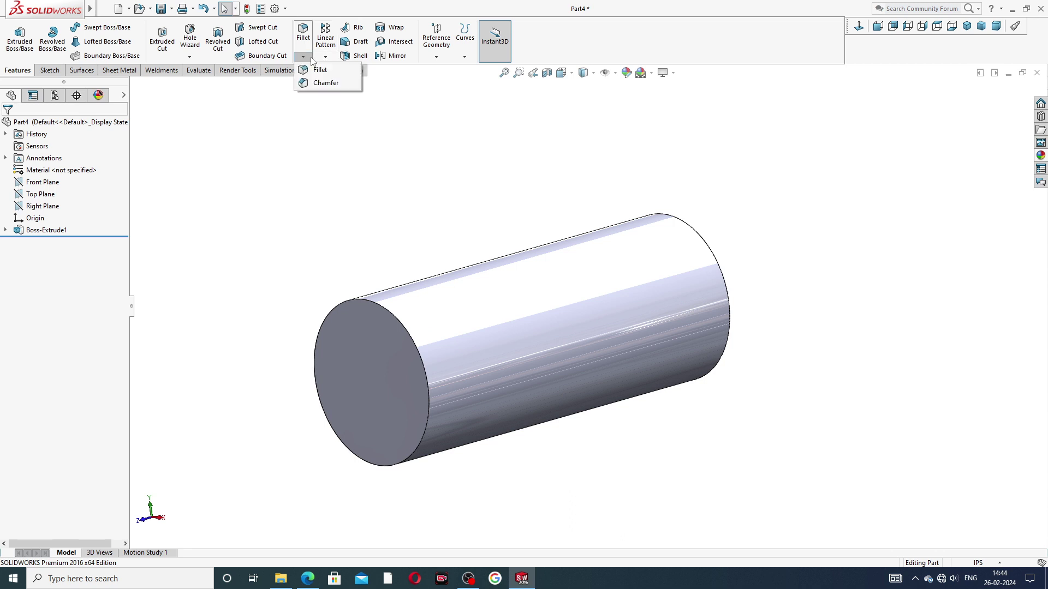
click(325, 82)
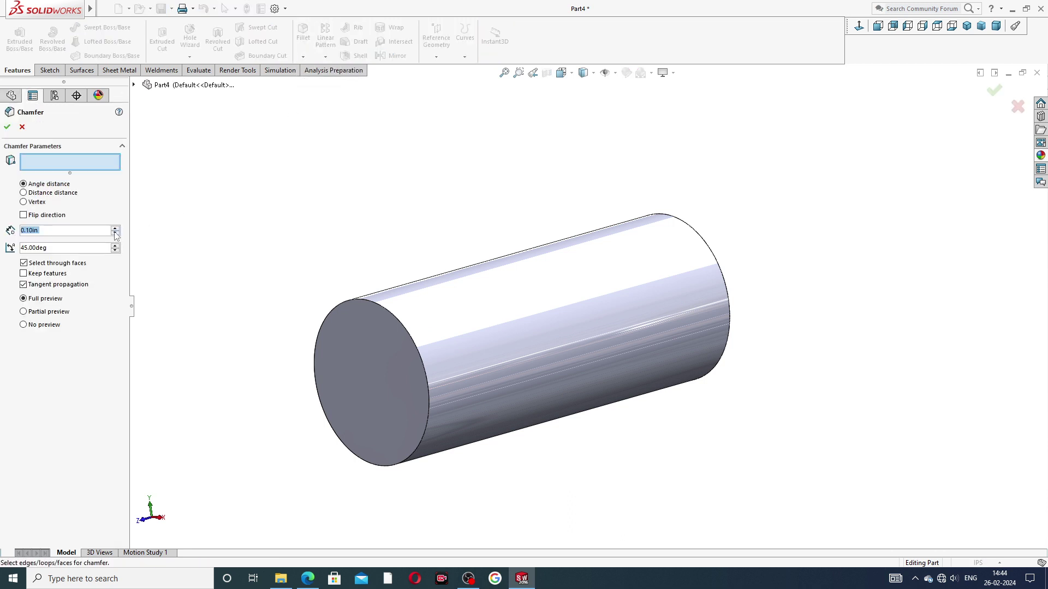
text(.0)
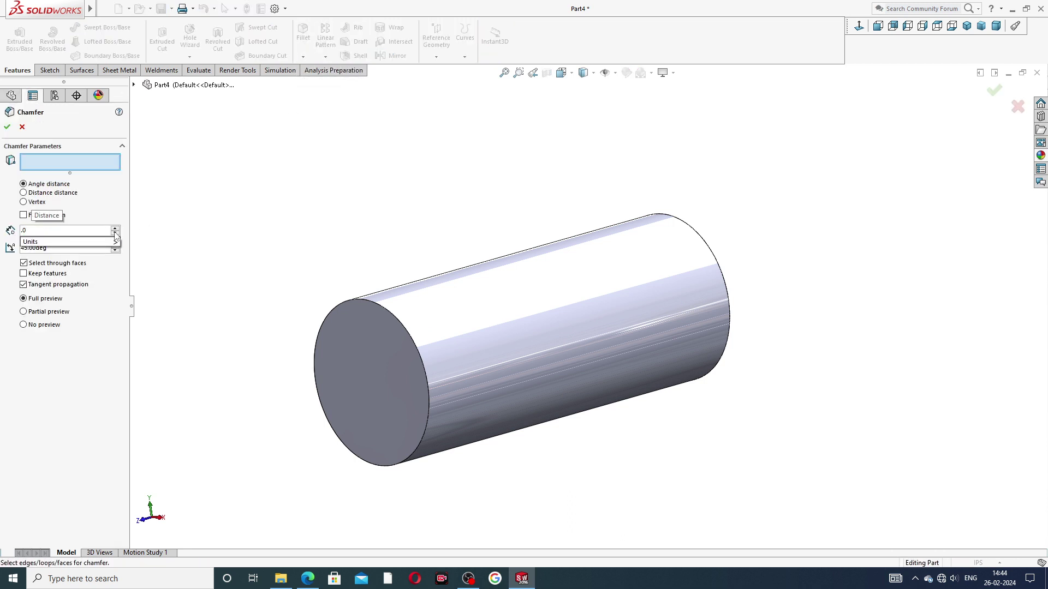
text(5)
key(Return)
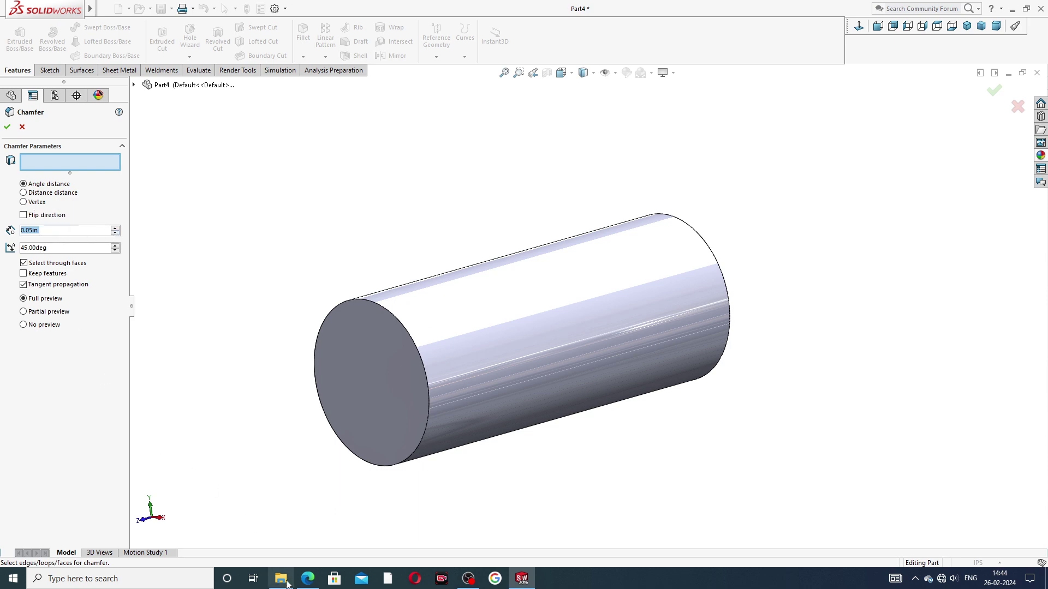
click(308, 579)
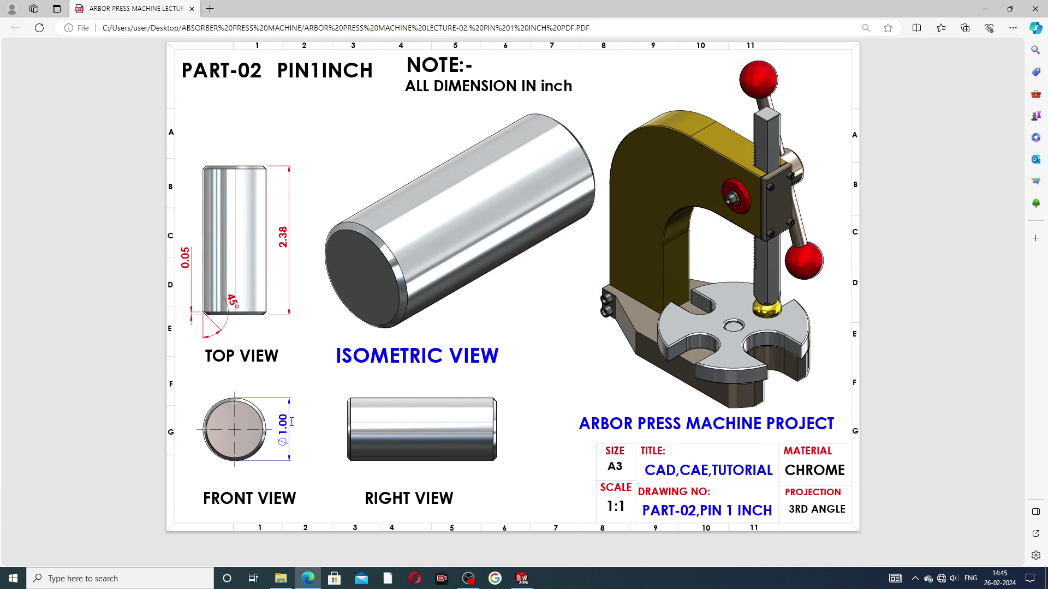
Return to the SOLIDWORKS chamfer setup after checking the 0.05 × 45° chamfer
click(521, 578)
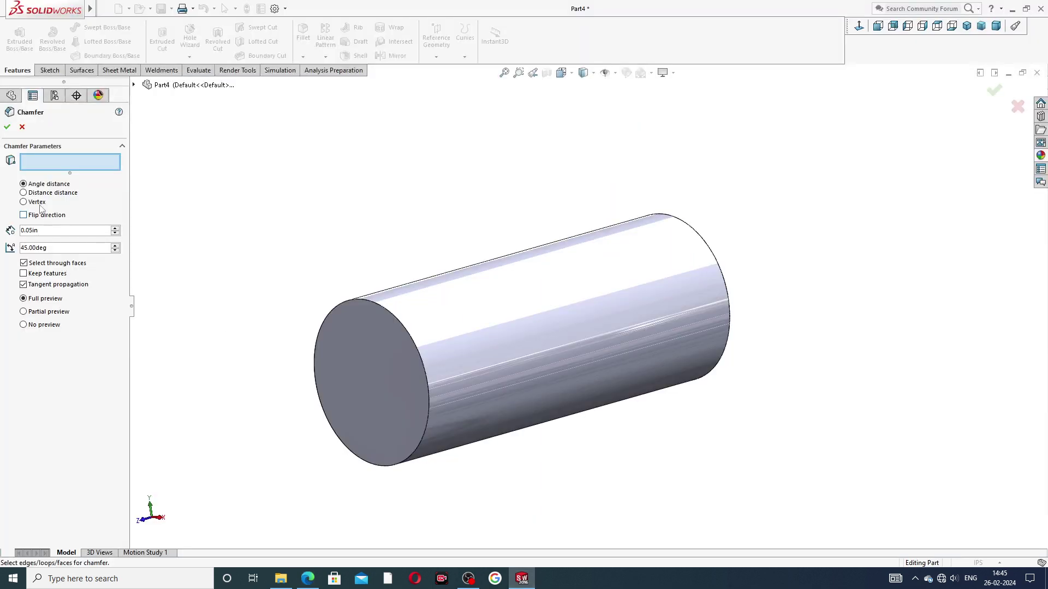
Select the cylinder's curved face and apply the 0.05 in × 45° chamfer to both ends
click(7, 126)
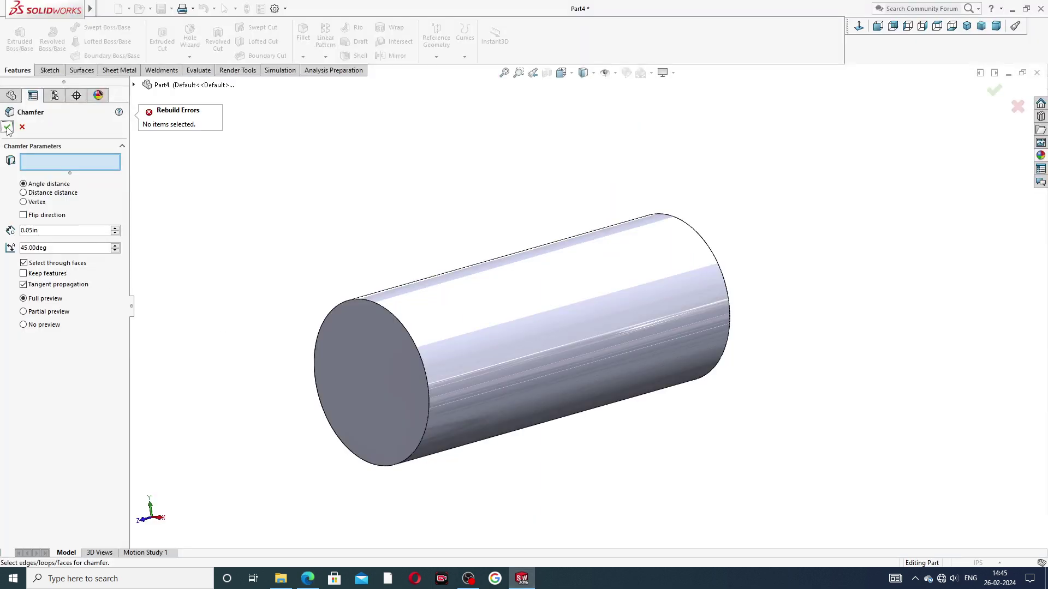
click(558, 303)
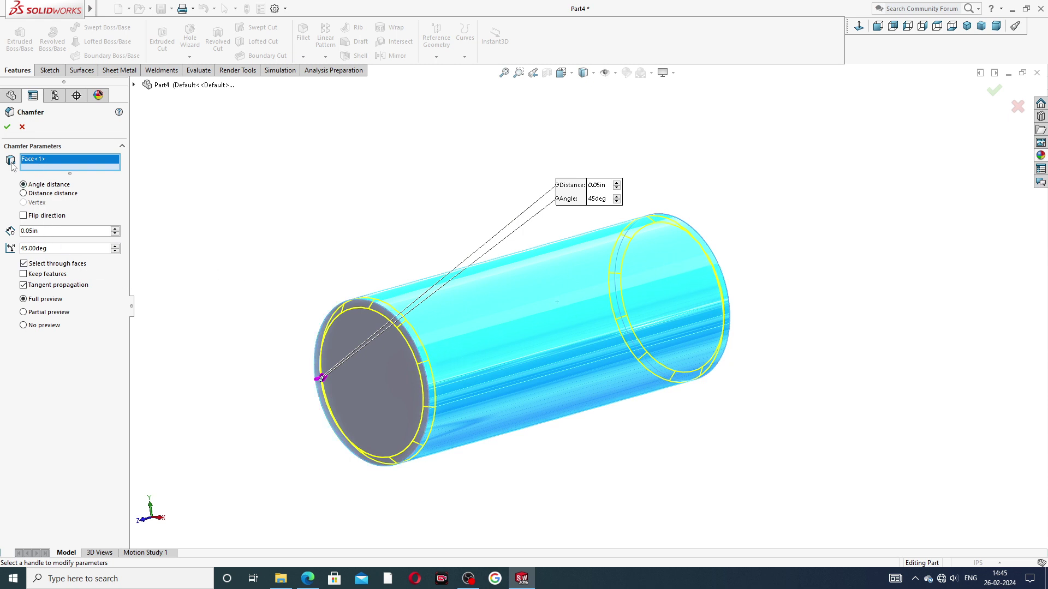
click(7, 127)
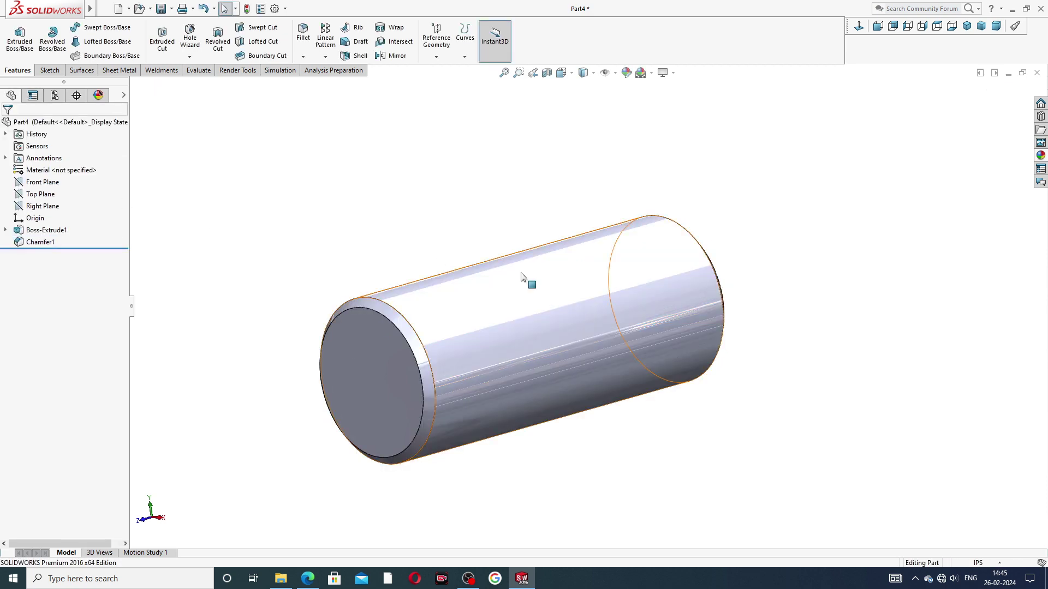
mouse_move(521, 277)
middle_down()
mouse_move(402, 309)
mouse_move(856, 206)
middle_up()
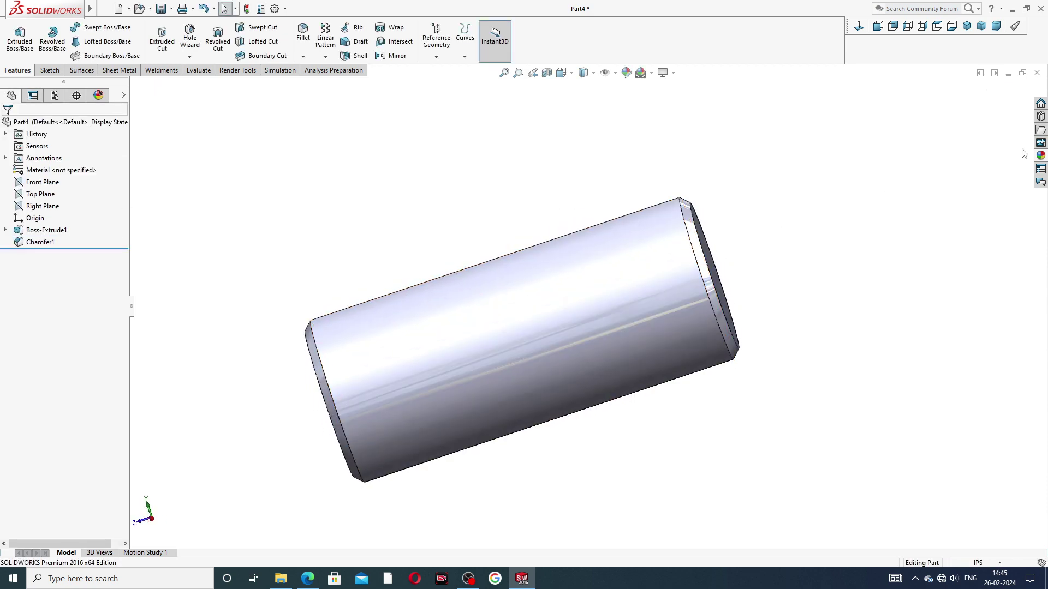
Browse Appearances > Metal > Chrome and apply chromium plate to the pin
click(1041, 156)
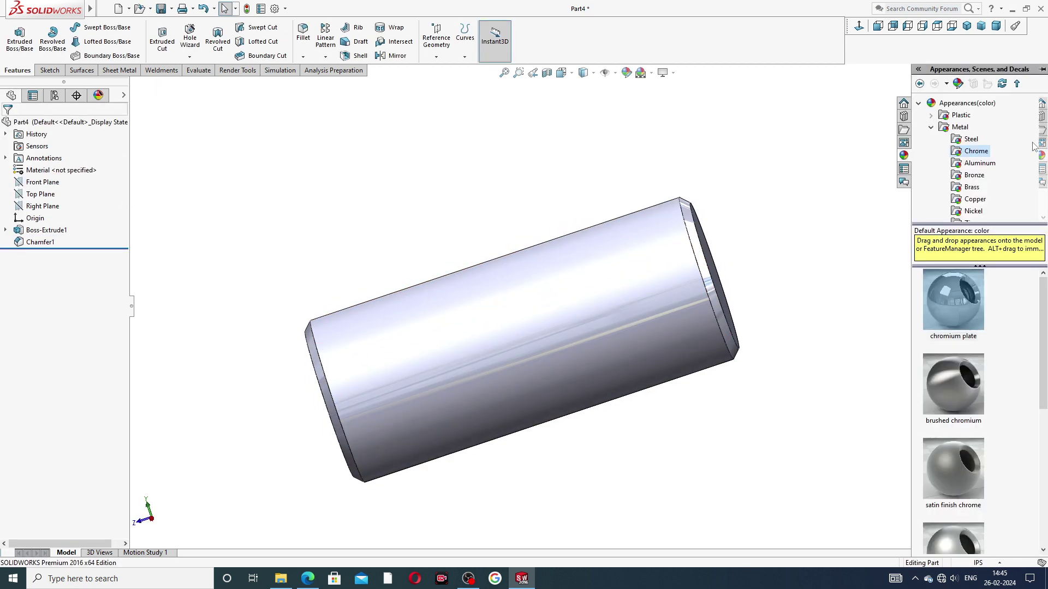
double_click(968, 107)
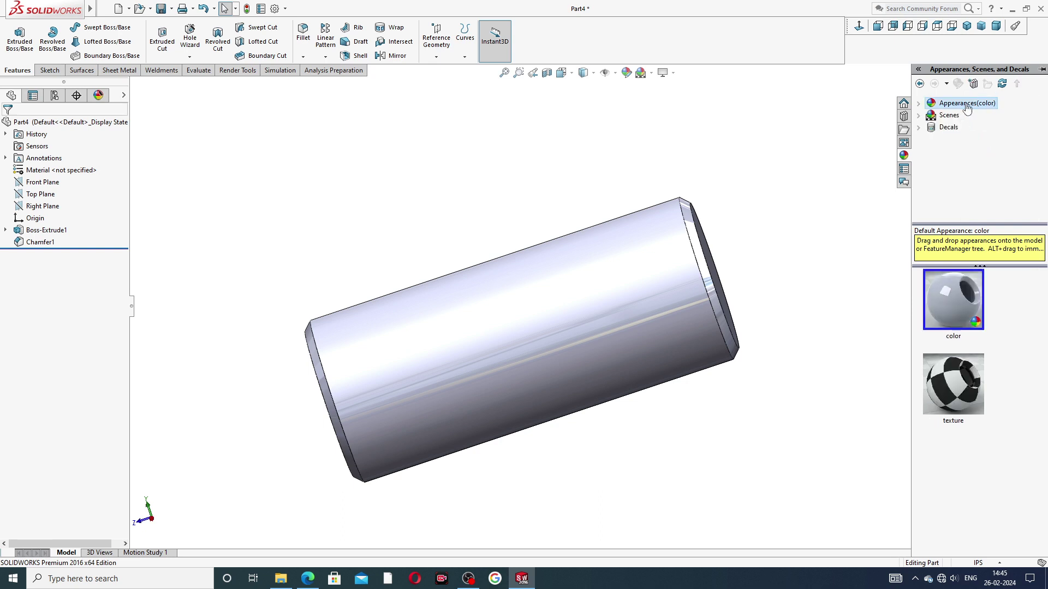
double_click(967, 107)
double_click(960, 129)
double_click(960, 128)
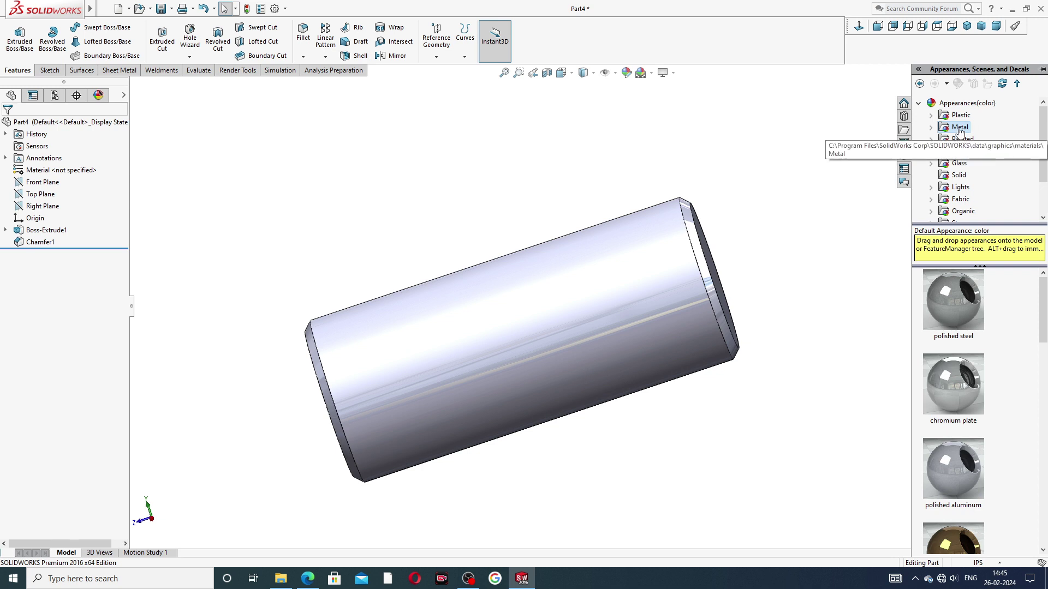
double_click(960, 129)
click(976, 127)
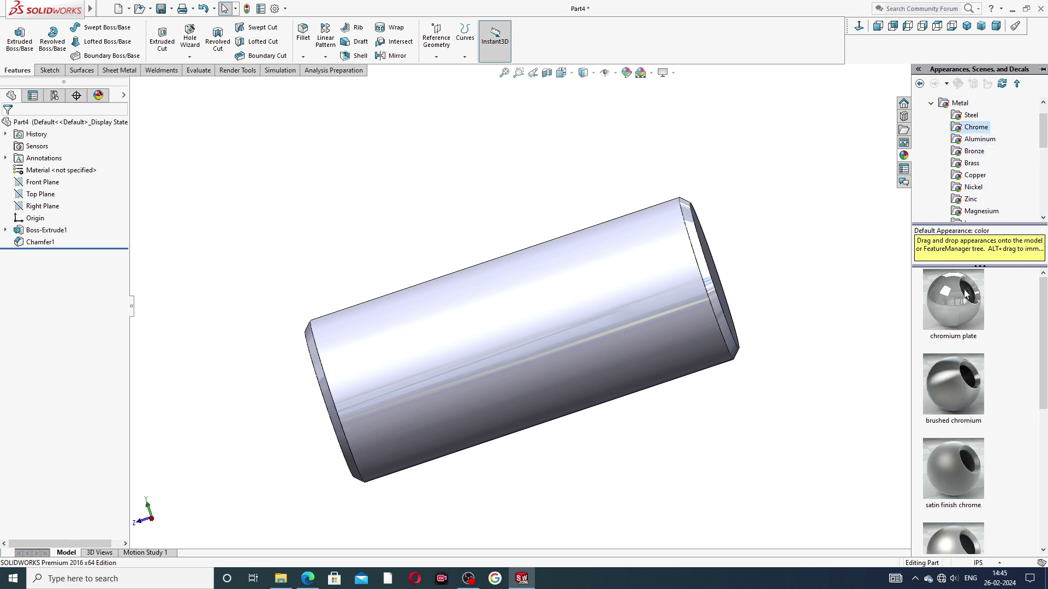
double_click(966, 295)
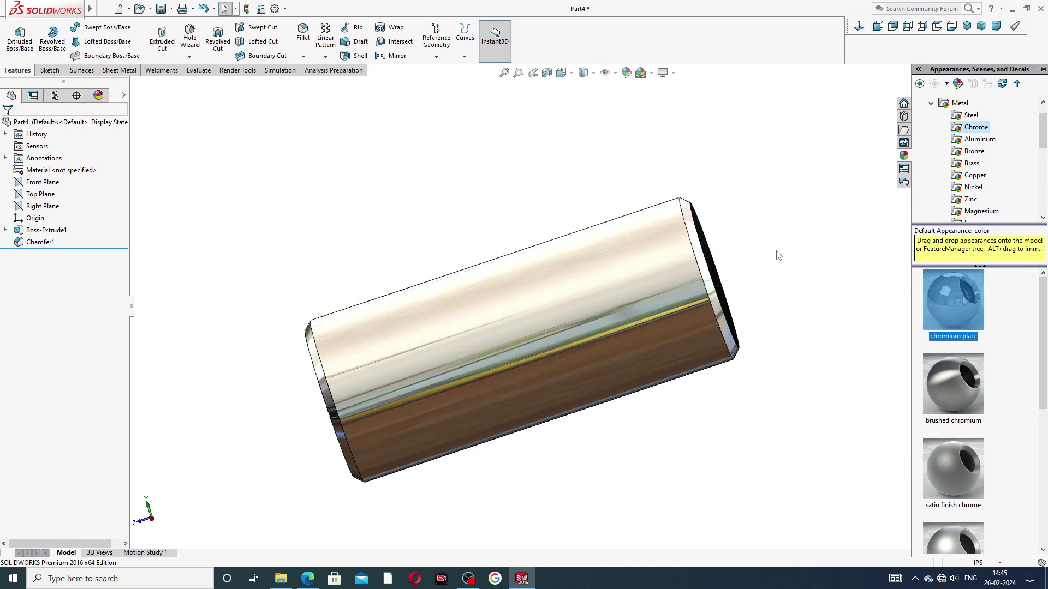
mouse_move(779, 250)
middle_down()
mouse_move(830, 175)
mouse_move(857, 201)
middle_up()
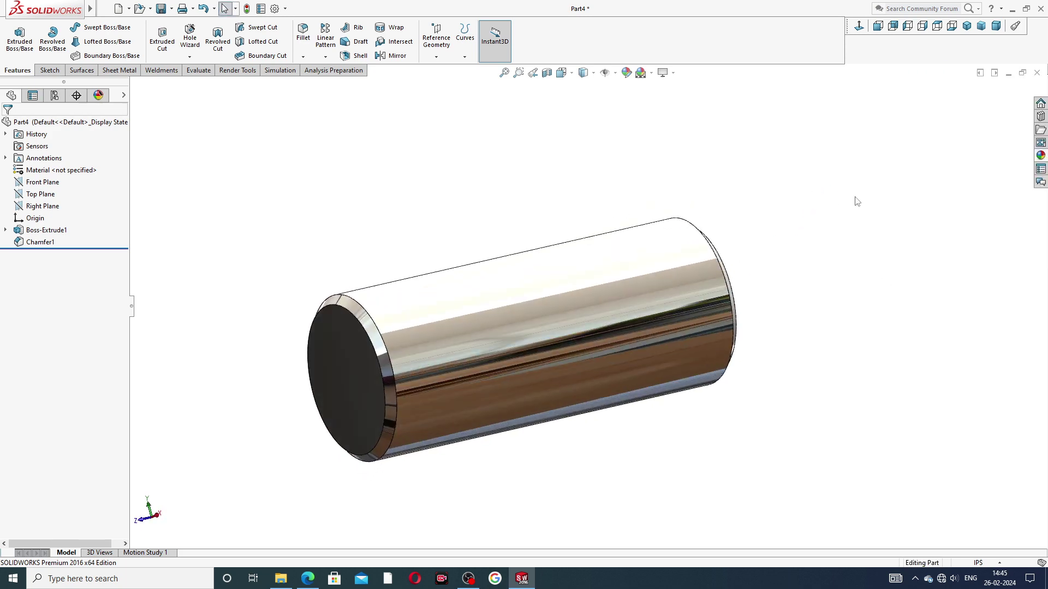
Drag chromium plate onto the whole extruded body and return to isometric view
click(1040, 156)
scroll(982, 129, up, 1)
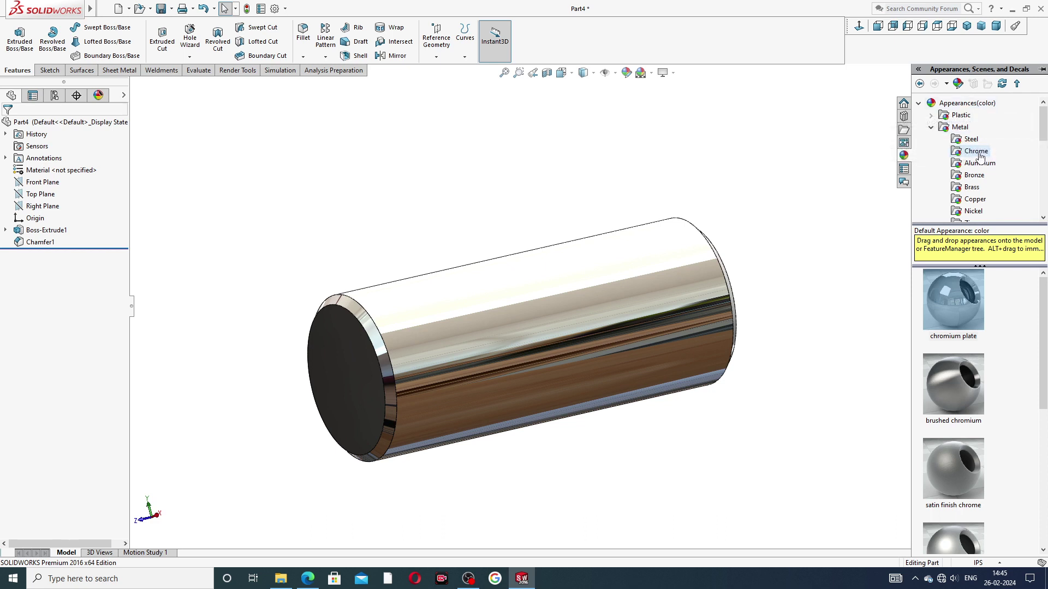
mouse_move(954, 309)
mouse_down()
mouse_move(591, 310)
mouse_move(605, 290)
mouse_up()
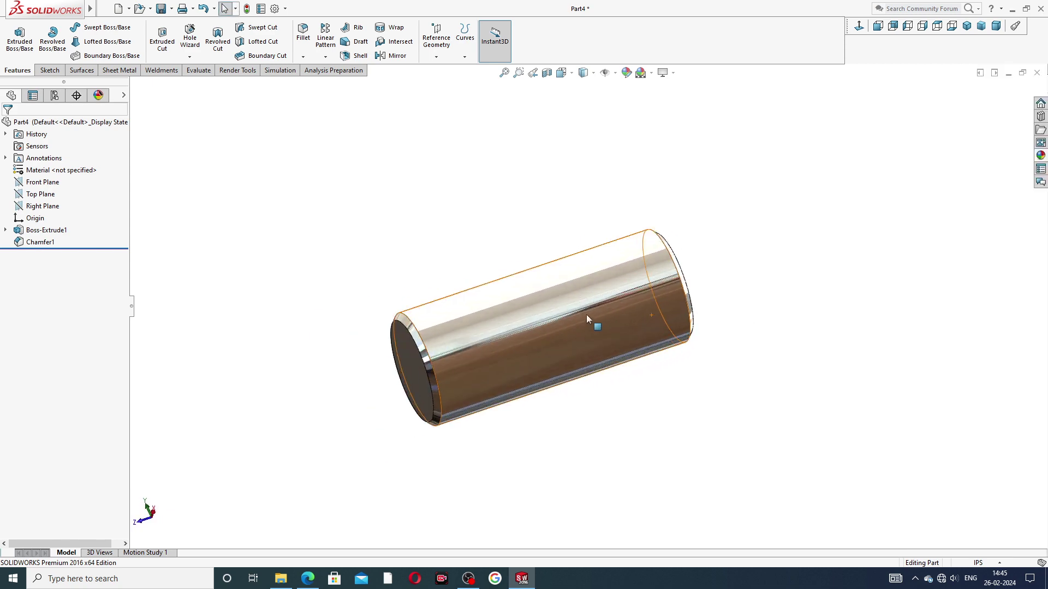
click(968, 28)
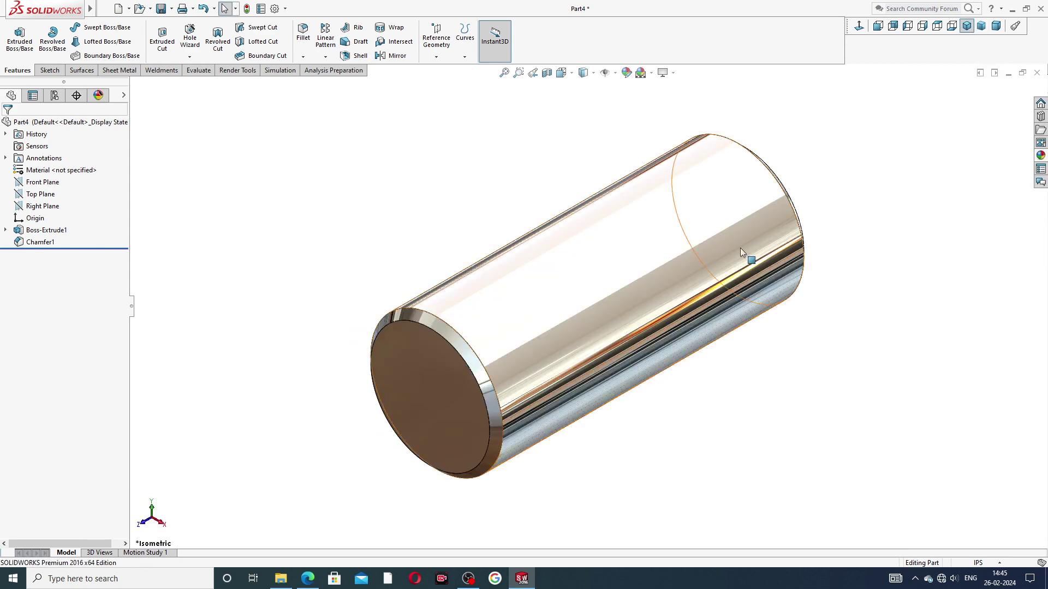
scroll(711, 240, down, 1)
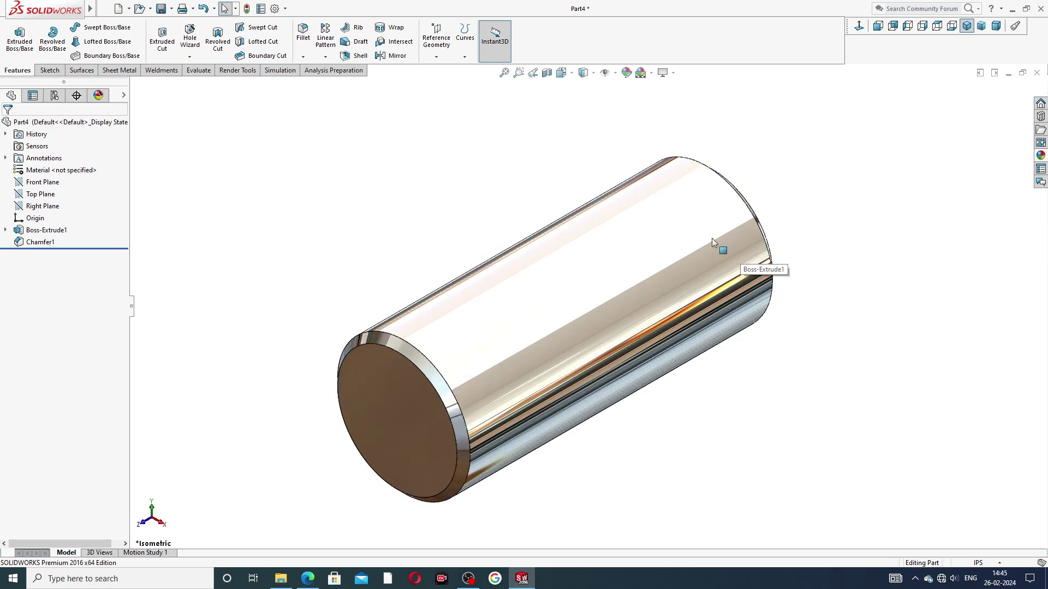
Bring up the PART-02 PIN 1 INCH drawing in Edge for comparison
click(309, 579)
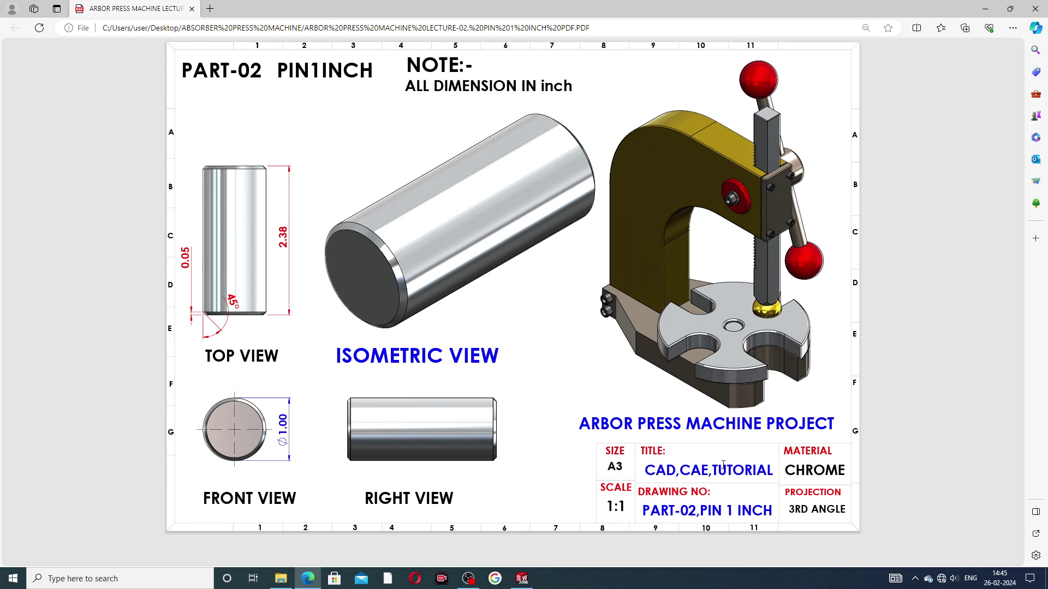
click(598, 584)
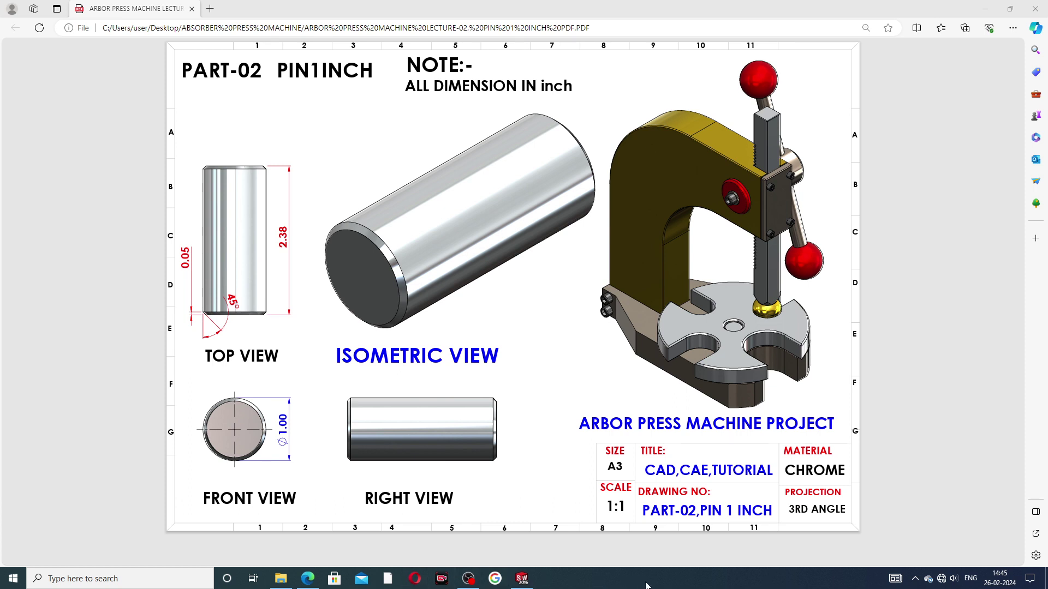